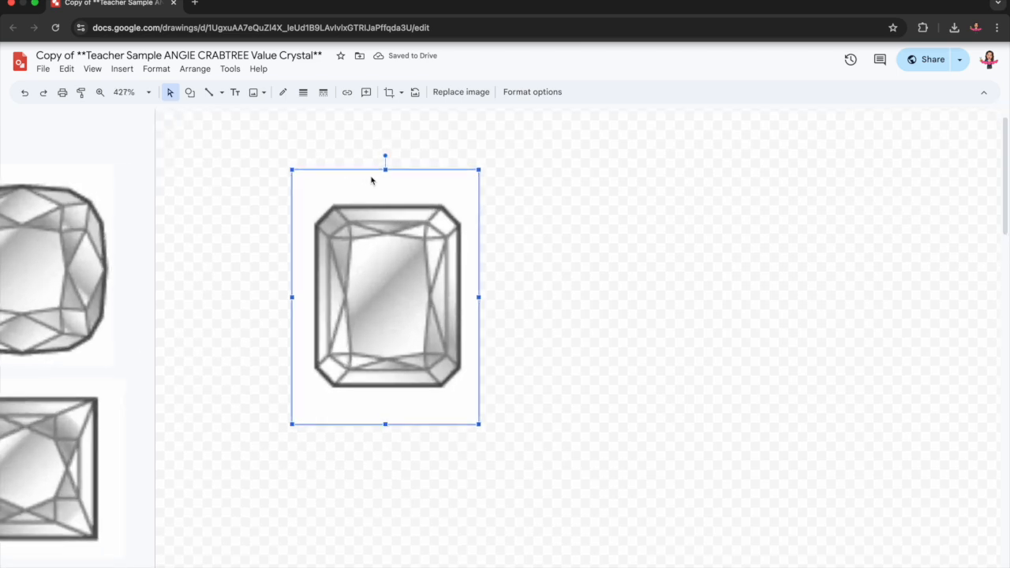
Step: Crop the emerald-cut gemstone image on the canvas close to its outline, trimming the white margin on all four sides
double_click(403, 340)
drag(397, 128, 396, 177)
drag(396, 565, 396, 522)
drag(230, 351, 295, 351)
drag(562, 354, 534, 352)
key(Return)
Step: Enlarge the cropped gemstone image until it fills the canvas
scroll(552, 237, down, 5)
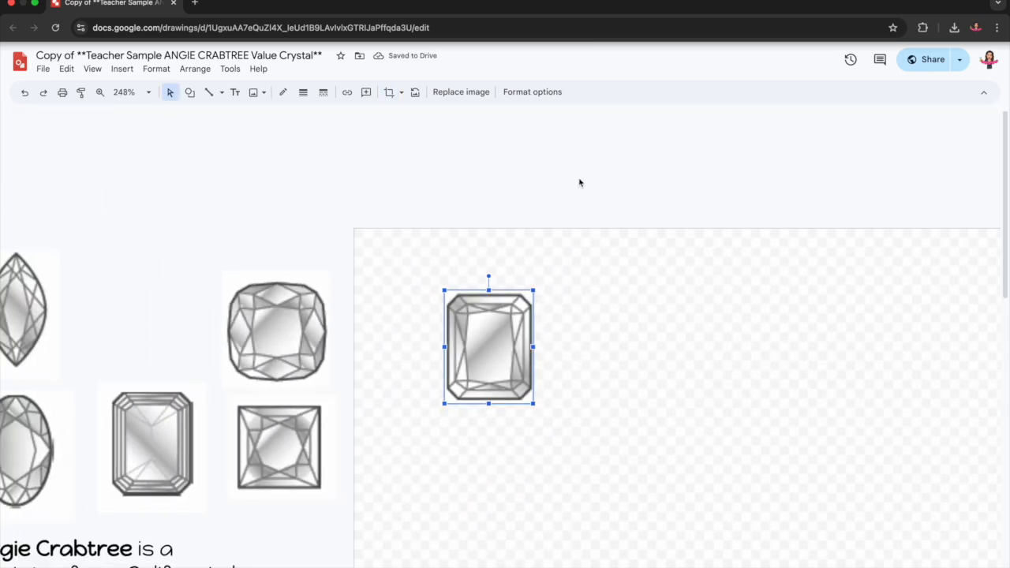
scroll(579, 182, down, 8)
scroll(579, 183, down, 2)
drag(464, 186, 712, 462)
click(564, 554)
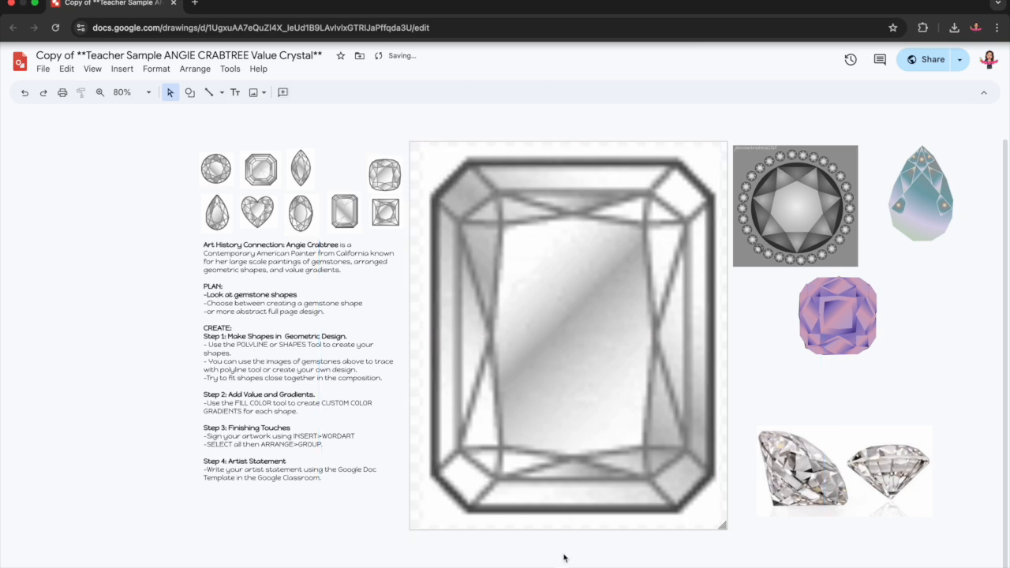
Step: Trace the trapezoid facet along the gem's top edge with the Polyline tool
click(222, 93)
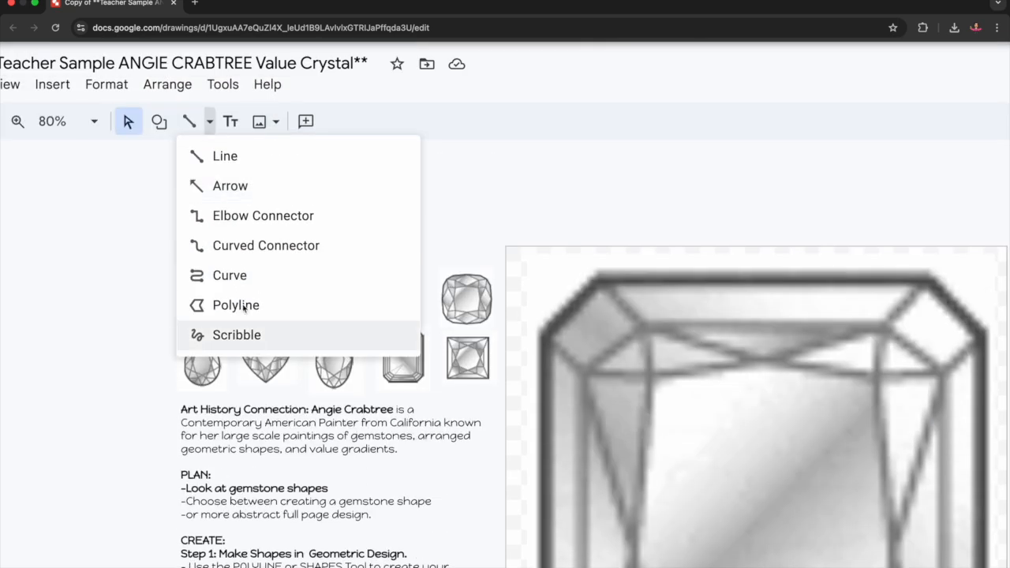
click(211, 124)
scroll(210, 124, up, 5)
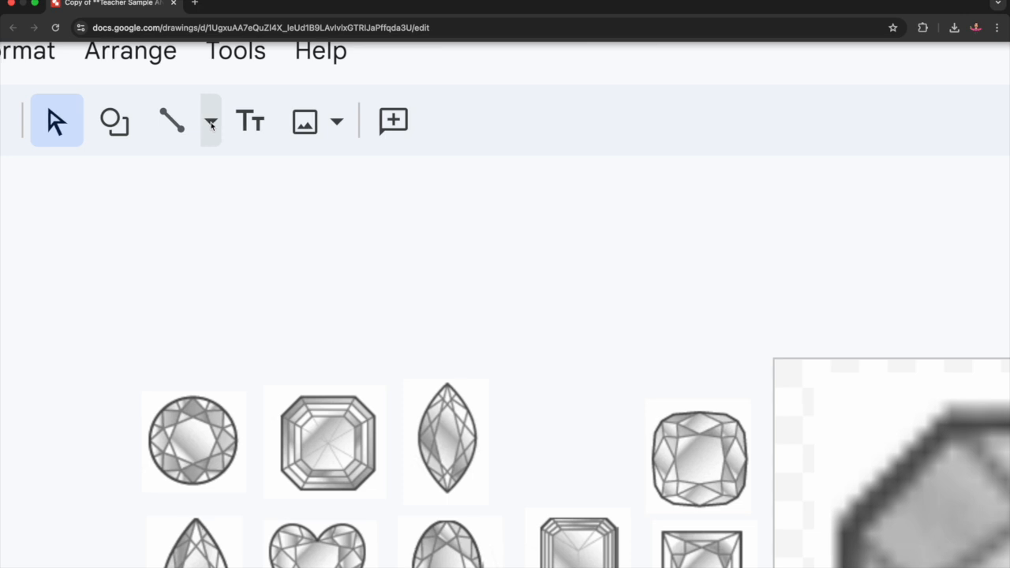
scroll(211, 126, left, 2)
scroll(211, 126, up, 1)
scroll(211, 126, left, 3)
click(524, 197)
scroll(687, 399, down, 2)
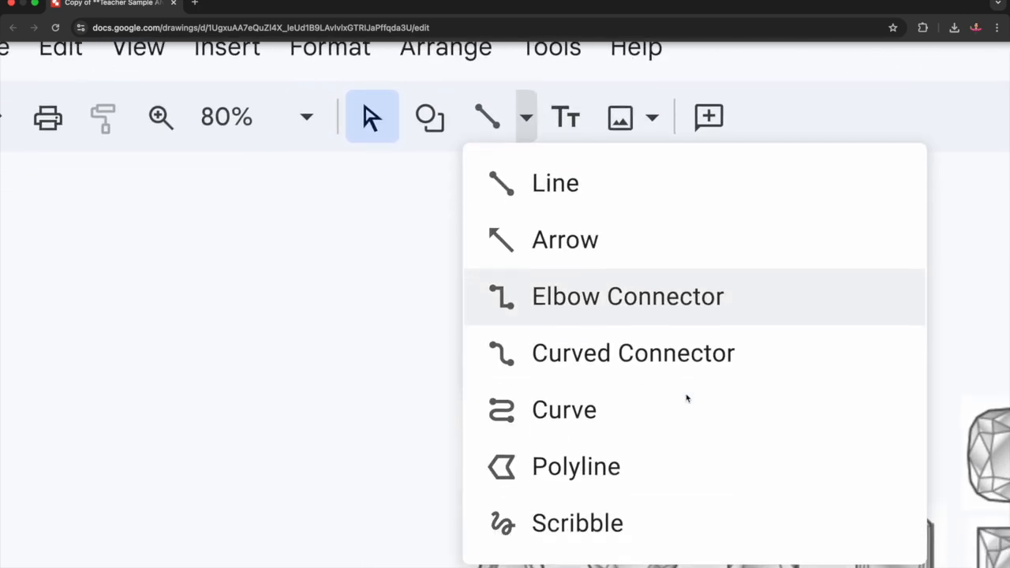
click(641, 457)
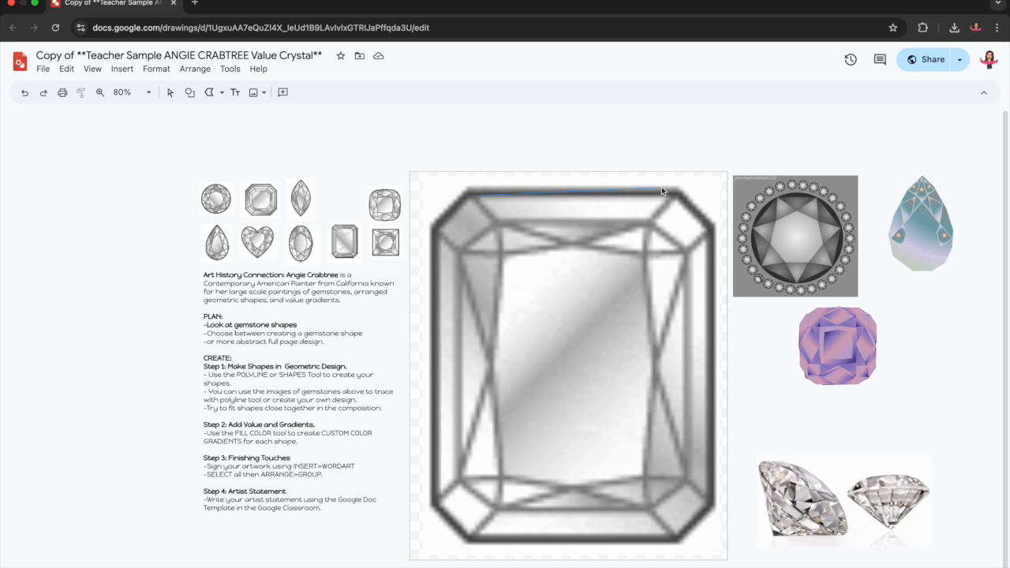
click(674, 191)
click(653, 222)
click(500, 221)
click(476, 198)
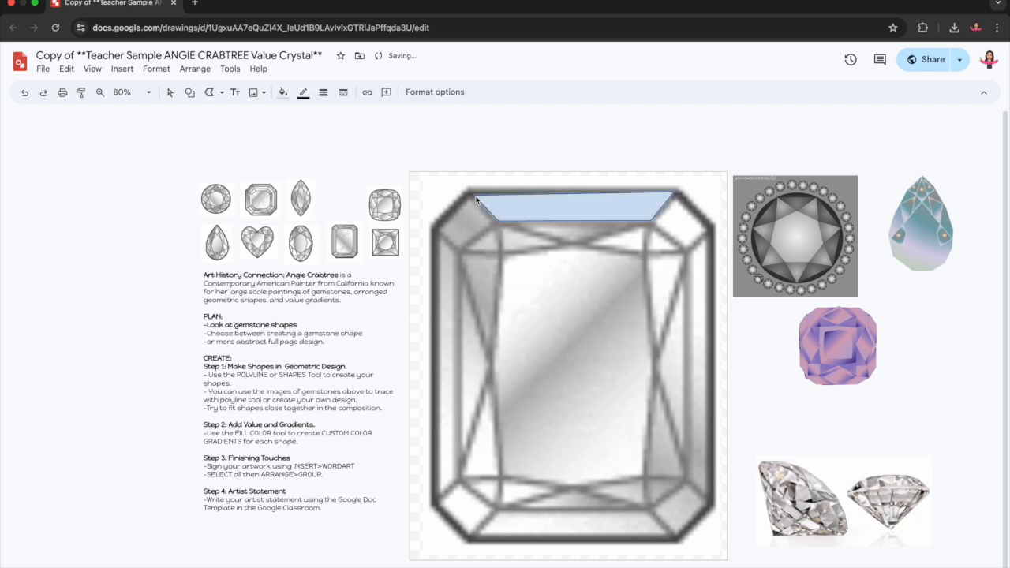
click(502, 204)
Step: Edit the top trapezoid's points, moving its two upper corners onto the gem's outline
click(170, 93)
double_click(541, 209)
drag(470, 193, 469, 188)
drag(674, 192, 678, 188)
click(559, 211)
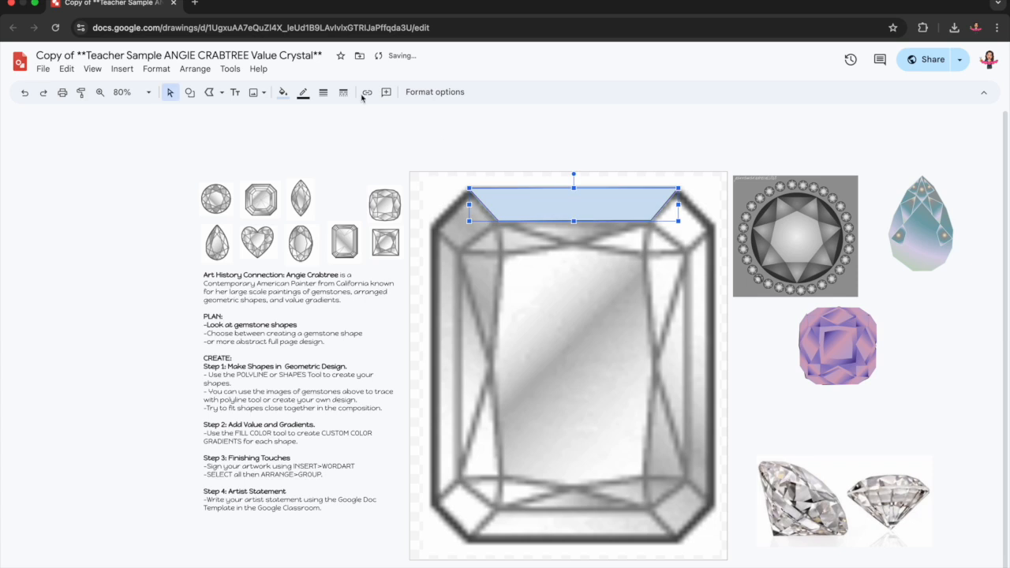
Step: Make a vertically flipped copy of the top trapezoid and place it along the gem's bottom edge
click(42, 68)
mouse_move(67, 69)
click(86, 161)
click(67, 69)
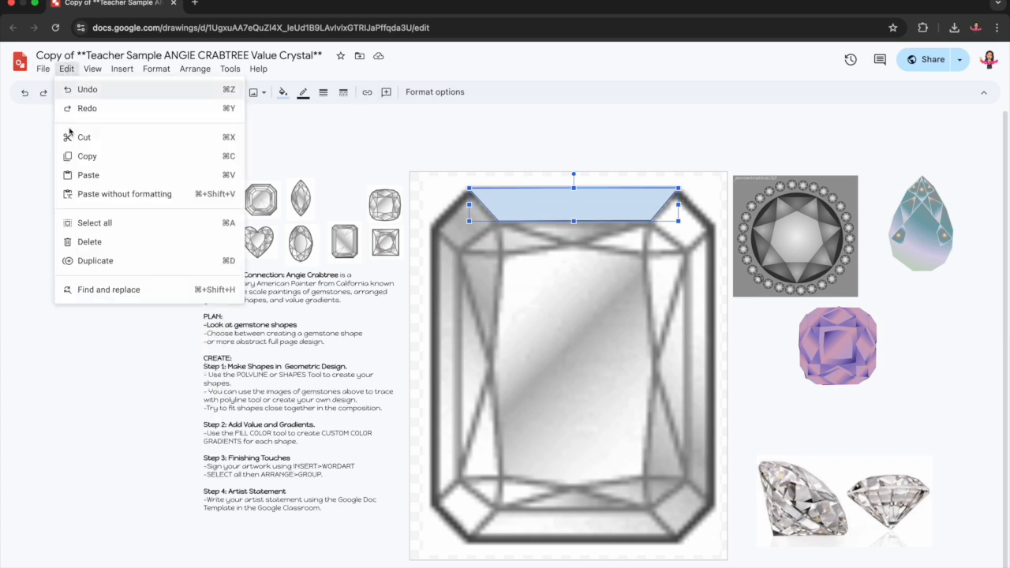
click(86, 173)
click(435, 92)
click(918, 133)
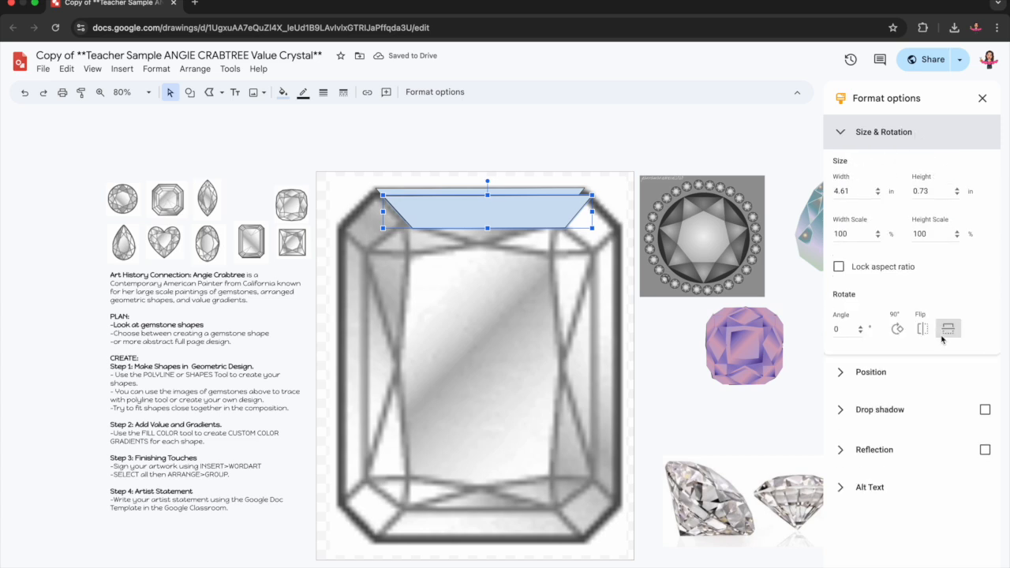
click(947, 329)
drag(536, 219, 528, 534)
Step: Trace the gem's upper-left corner facet, about 1.34 × 1.3 in, and its upper-right corner facet with the Polyline tool
click(210, 92)
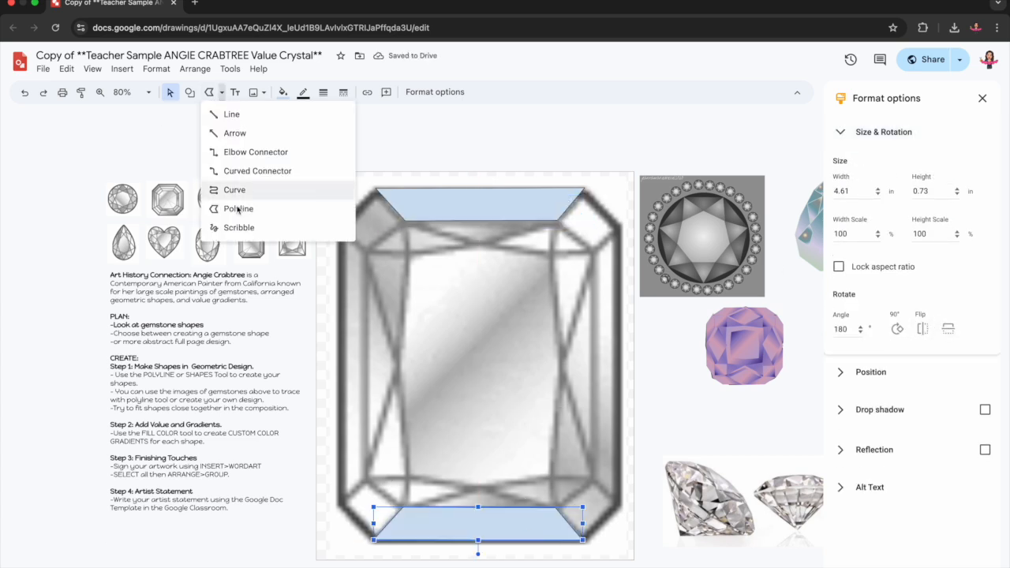
click(238, 207)
click(374, 193)
click(339, 226)
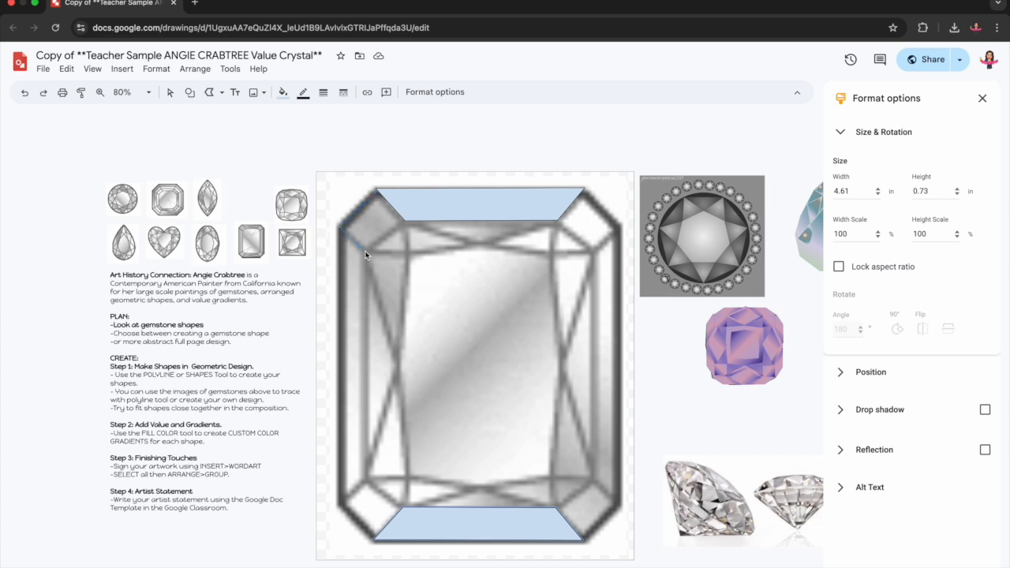
click(399, 224)
click(376, 194)
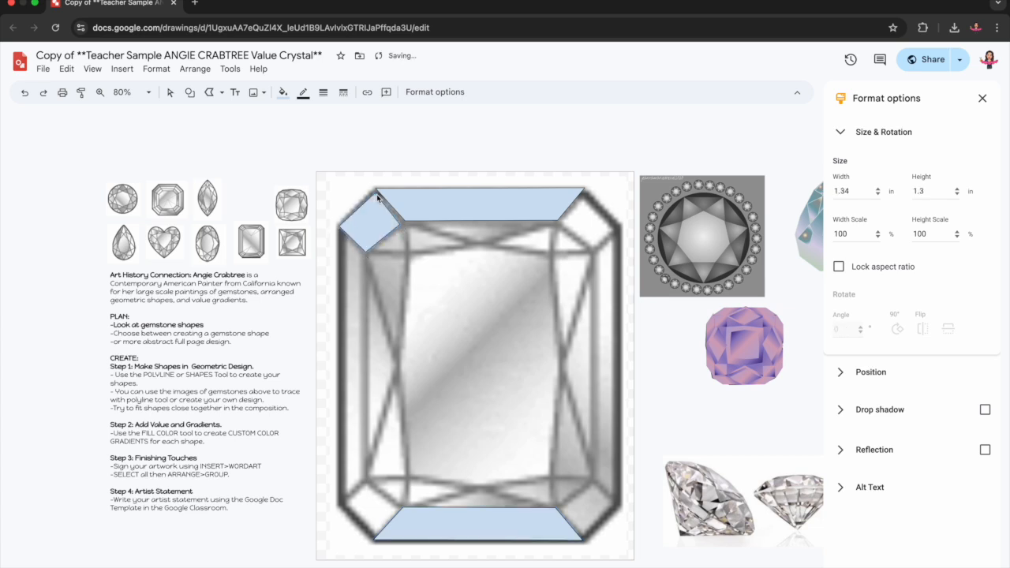
click(208, 93)
click(586, 194)
Step: Trace the wide inverted triangle beneath the top trapezoid and extend its left point toward the facet corner, about 3.28 × 0.56 in overall
click(208, 93)
click(405, 227)
click(207, 93)
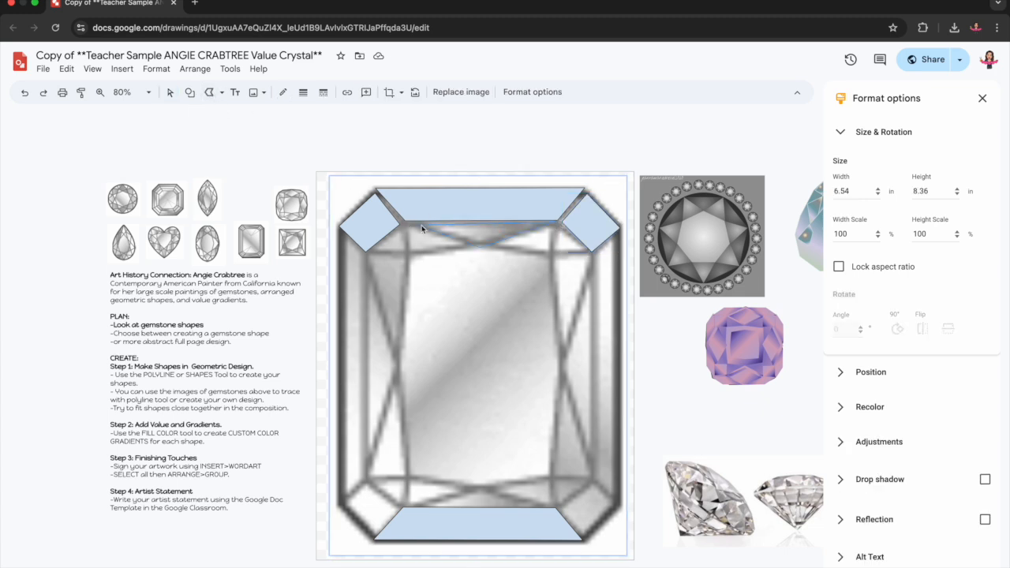
click(411, 229)
double_click(440, 231)
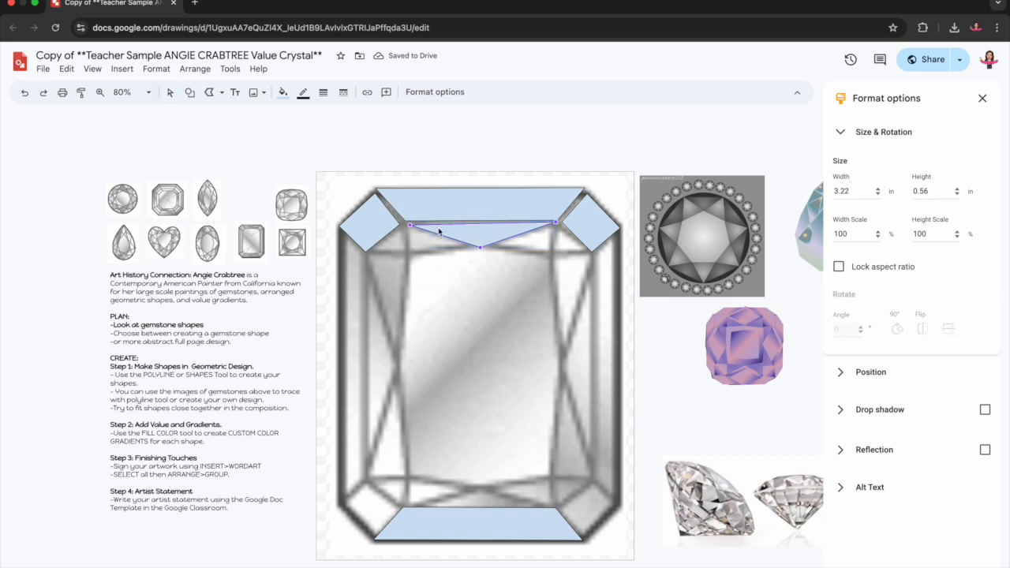
drag(408, 224, 405, 225)
Step: Trace the two small triangles below the upper-left corner facet, about 1.54 × 0.59 in and 0.81 × 0.59 in
click(208, 92)
click(210, 94)
click(207, 93)
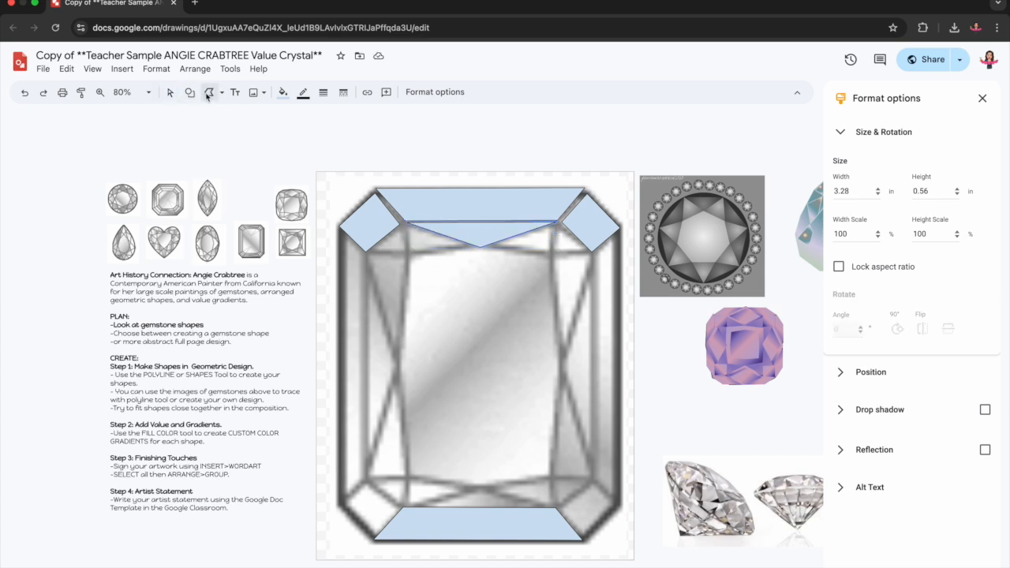
click(408, 257)
click(406, 230)
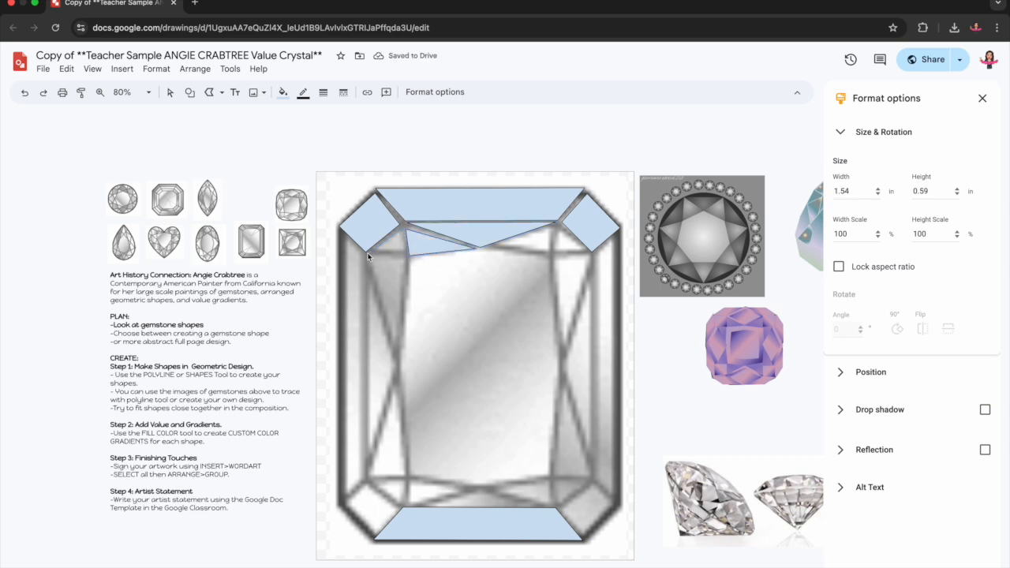
click(402, 231)
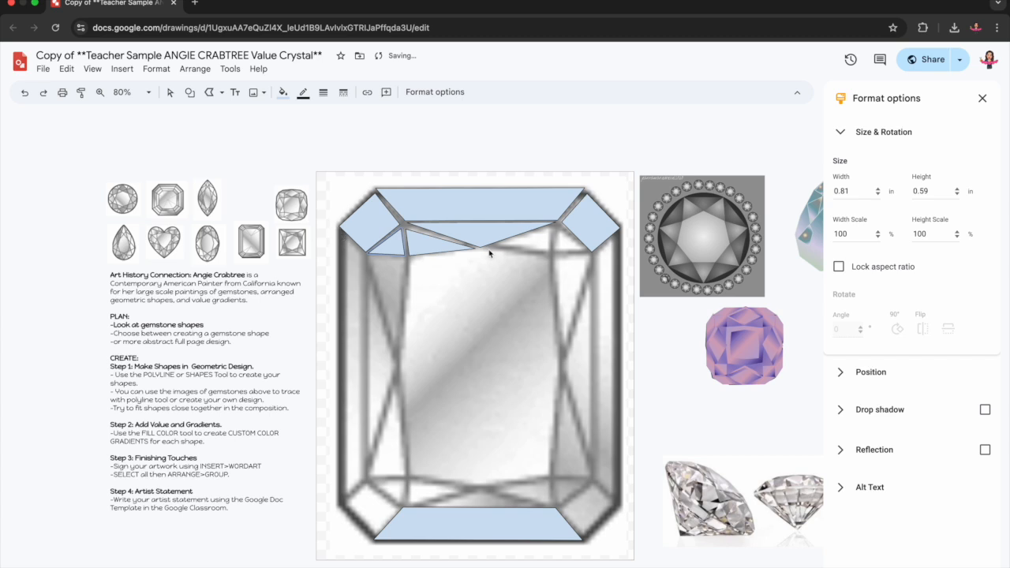
Step: Duplicate the two small upper-left triangles, flip the copies horizontally and place them on the gem's upper-right side
shift+click(429, 248)
key(super+d)
click(922, 329)
drag(461, 256, 568, 249)
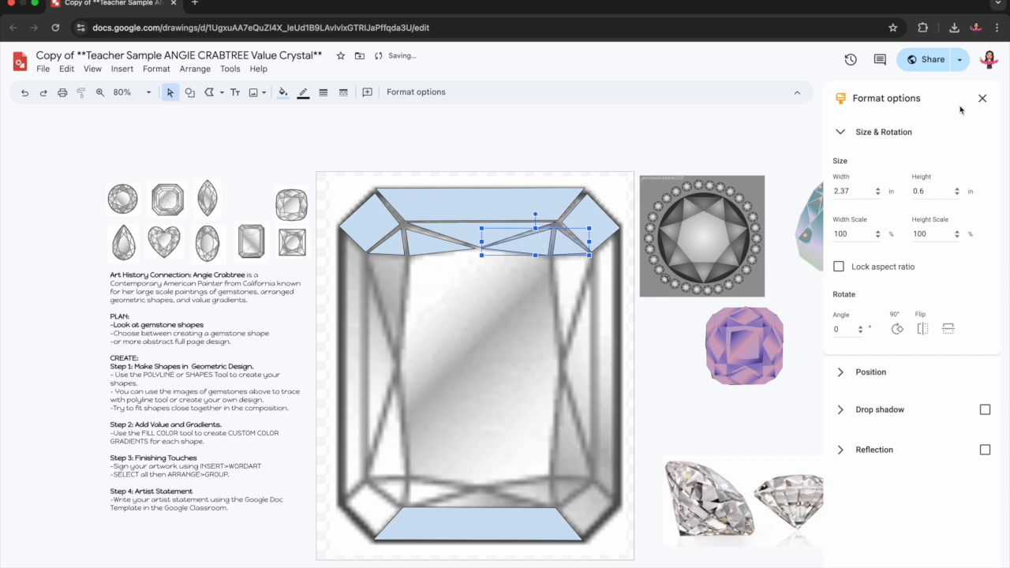
click(982, 98)
click(600, 152)
Step: Duplicate the two upper corner facets and four small triangles, flip the copies vertically and fit them onto the gem's bottom end
click(471, 221)
shift+click(495, 249)
shift+click(524, 249)
shift+click(636, 251)
shift+click(662, 248)
shift+click(687, 231)
key(super+d)
click(419, 95)
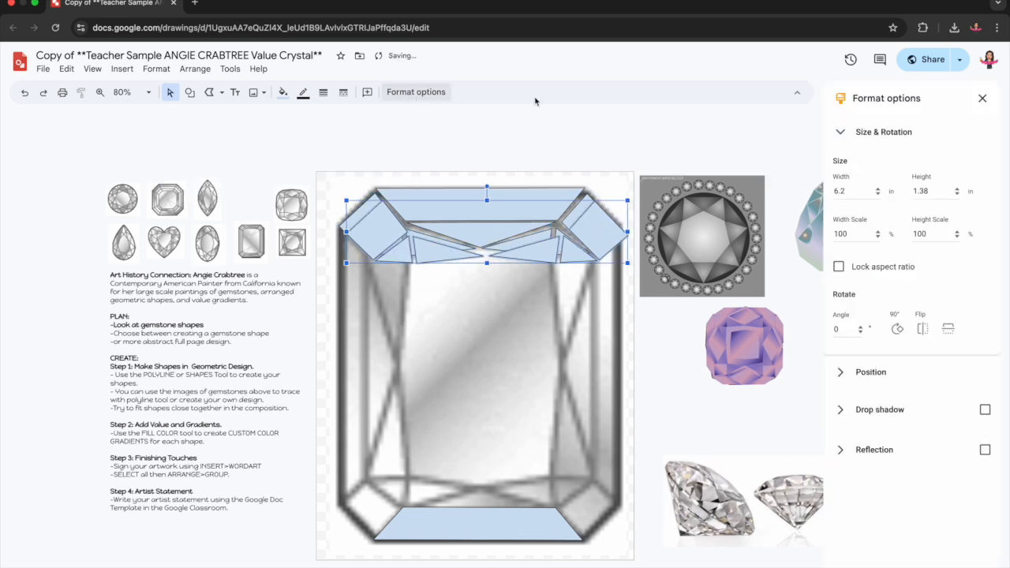
click(947, 329)
drag(534, 206, 525, 484)
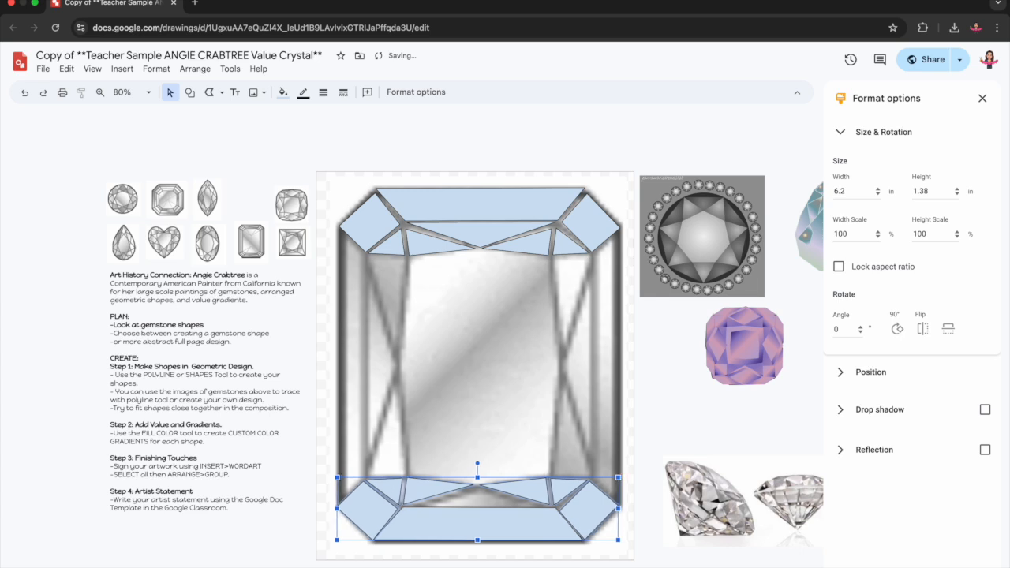
Step: Place a vertically flipped copy of the wide triangle above the bottom trapezoid and nudge the adjoining lower-left small triangle upward
click(497, 235)
click(947, 329)
drag(489, 240, 531, 487)
drag(431, 490, 431, 487)
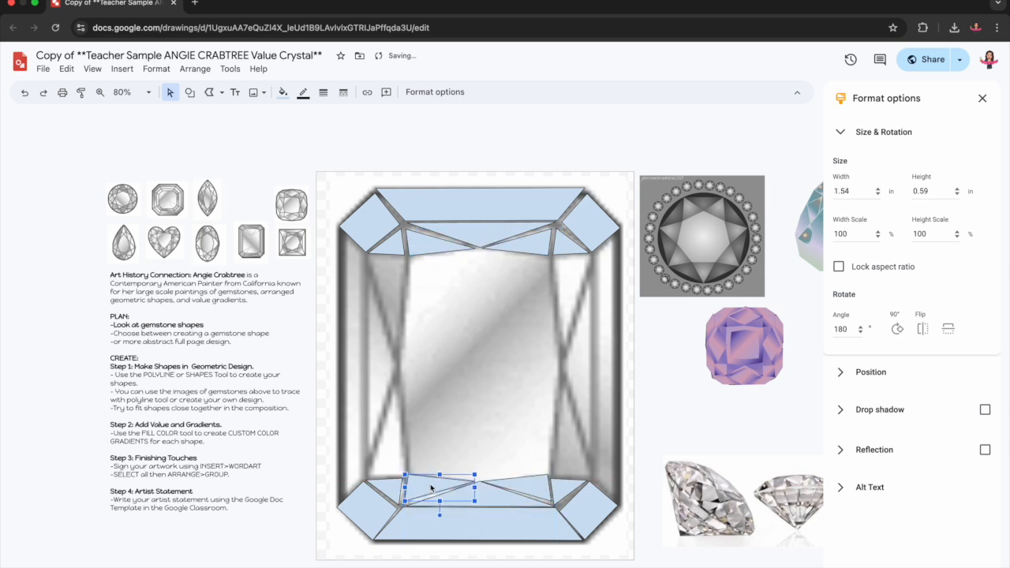
Step: Trace the long facet along the gem's left edge with the Polyline tool, about 0.61 × 5.95 in
click(209, 92)
click(221, 93)
click(237, 210)
click(341, 234)
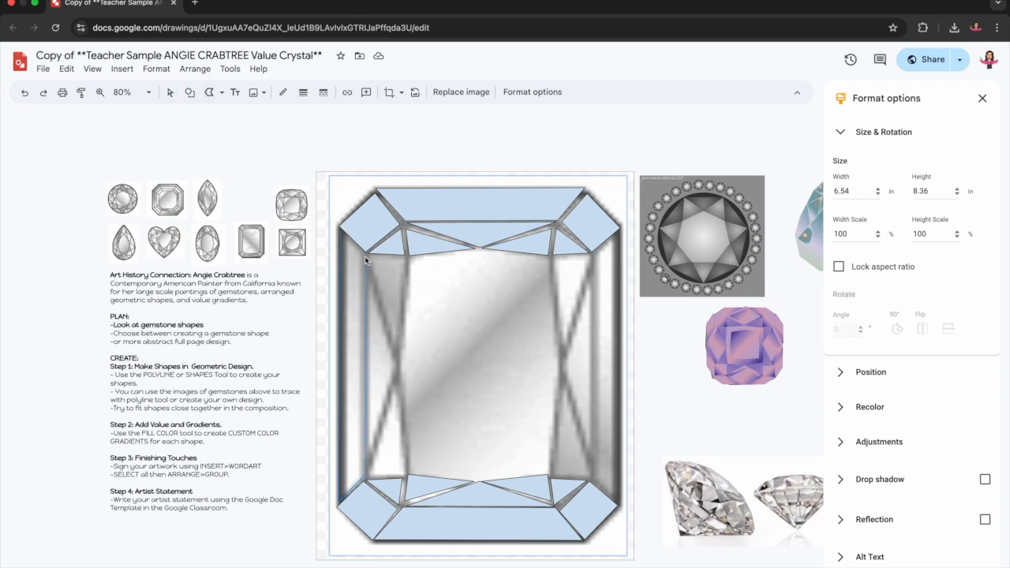
click(341, 234)
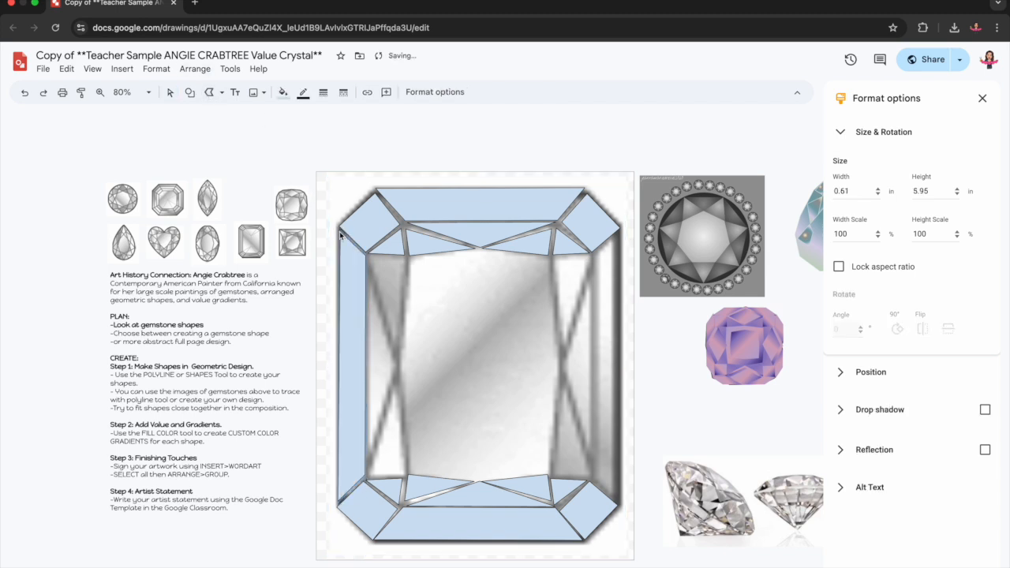
Step: Trace the three triangles inside the left edge facet: upper about 0.9 × 2.47 in, lower 0.83 × 2.15 in, tall 0.6 × 4.35 in
click(371, 265)
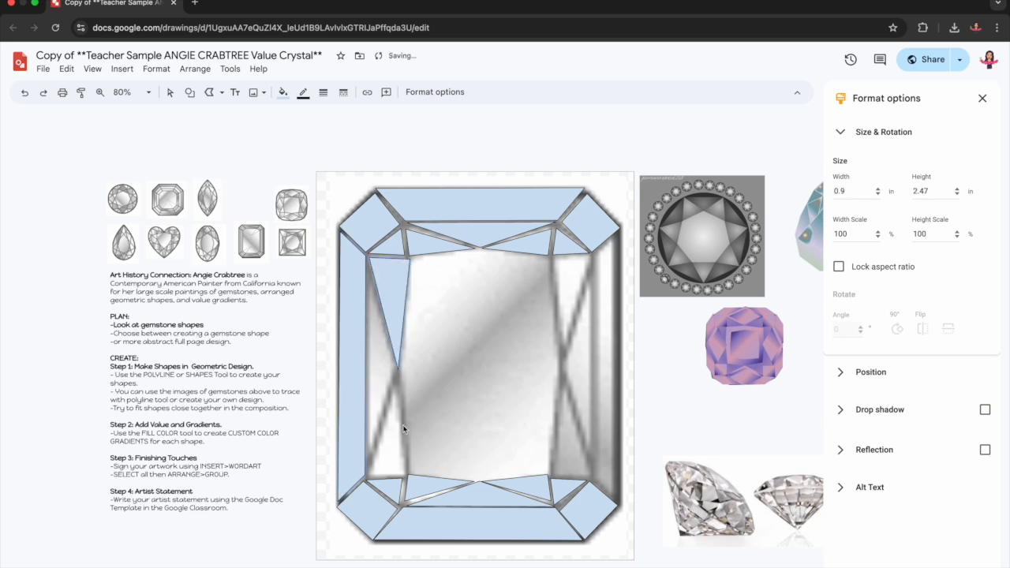
click(397, 375)
click(368, 466)
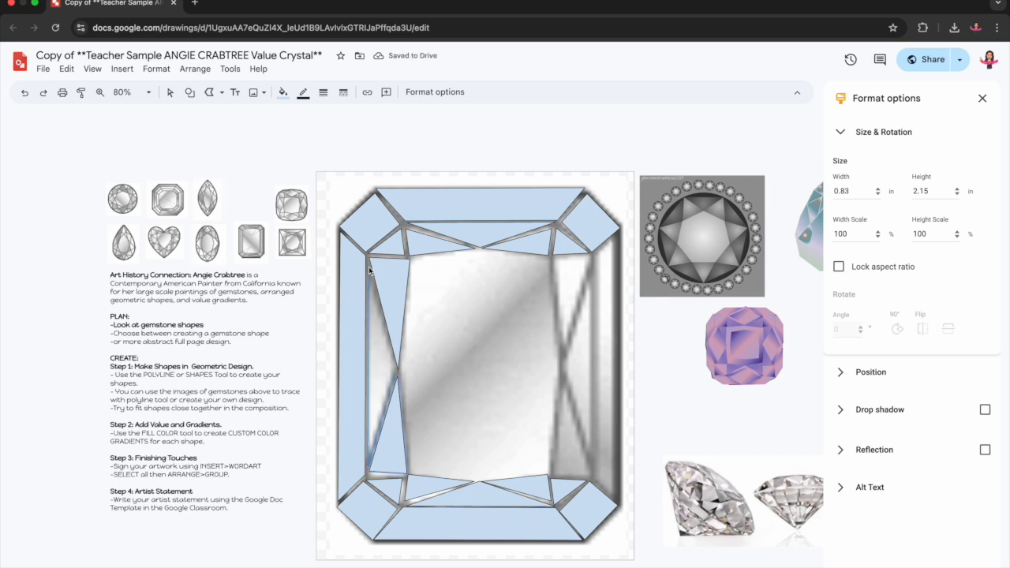
click(394, 377)
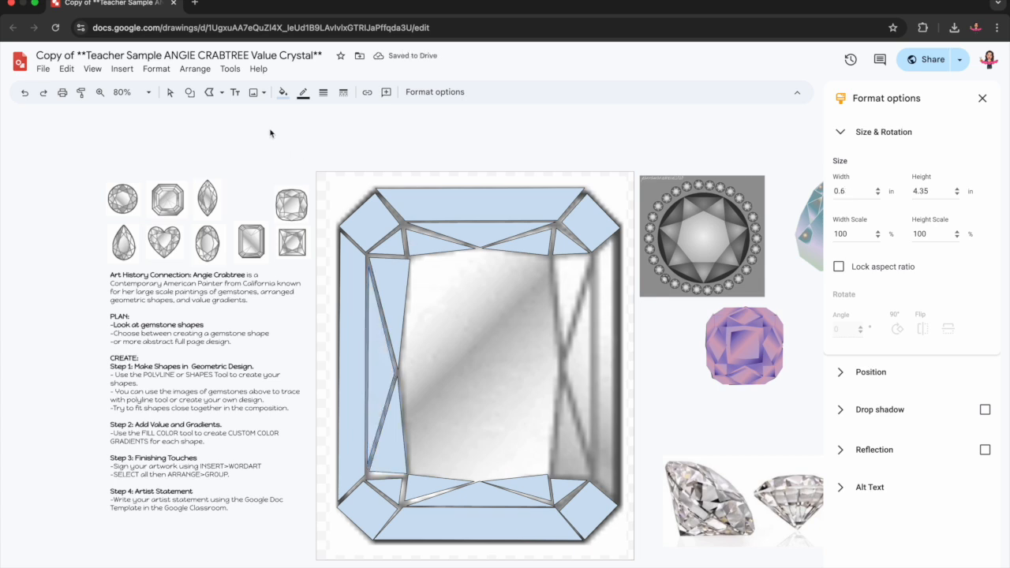
Step: Duplicate the left edge facet and its three triangles, flip the copies horizontally and place them on the gem's right side
click(170, 92)
click(354, 306)
shift+click(396, 301)
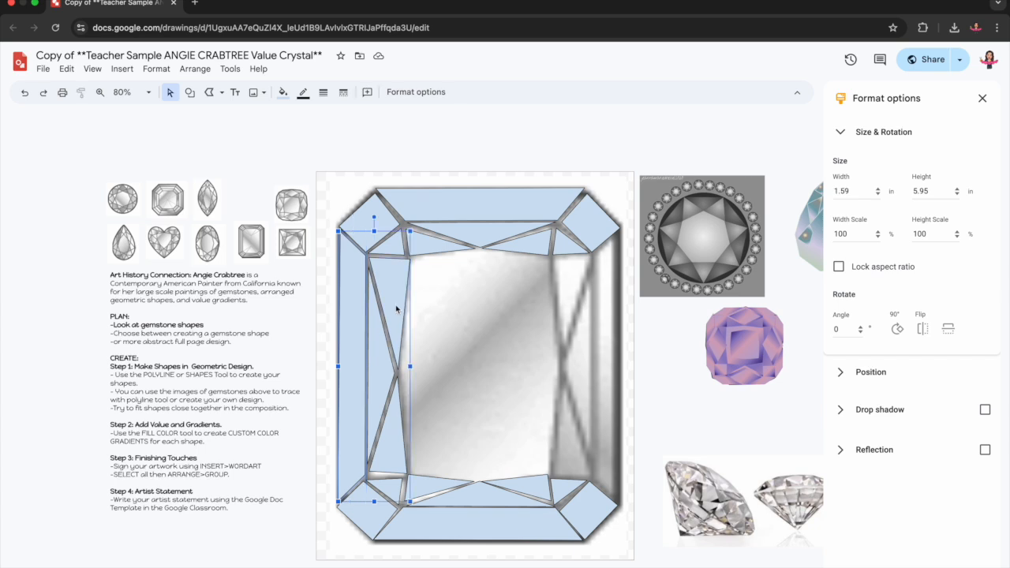
key(super+d)
click(924, 329)
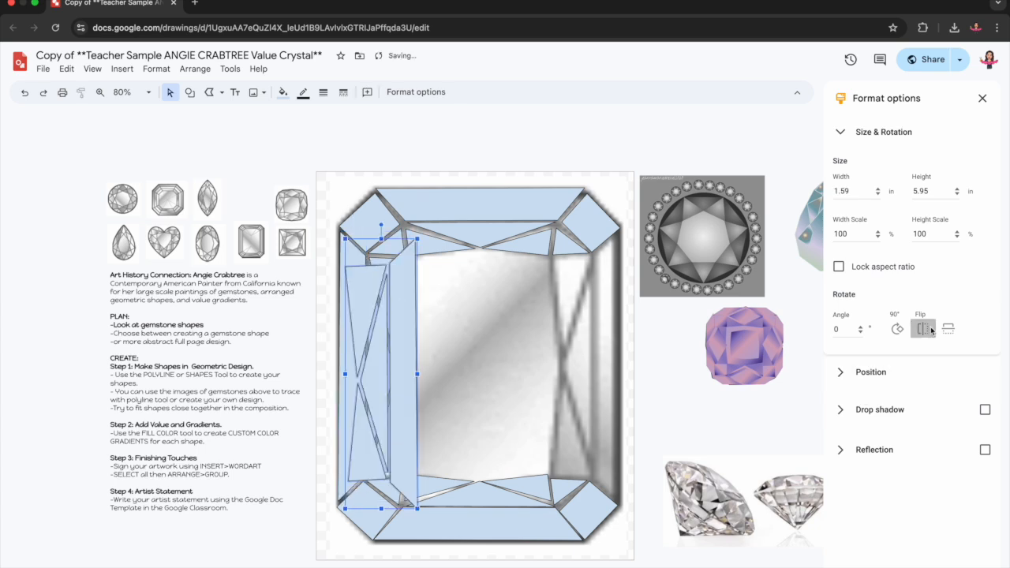
drag(404, 348, 608, 337)
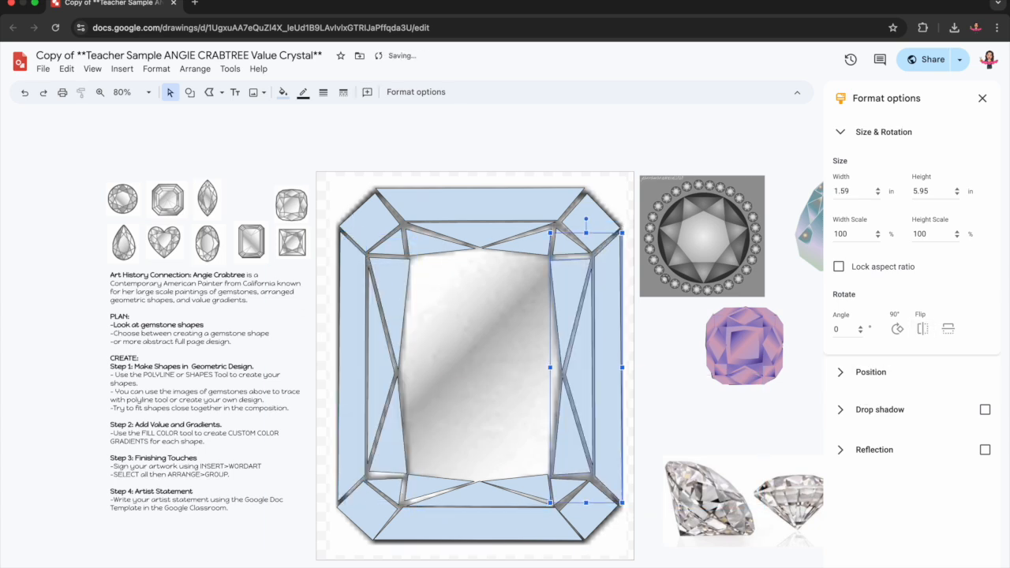
Step: Trace the large central facet, about 3.4 × 4.97 in, and the gem's full outer outline, about 6.43 × 7.94 in
click(539, 119)
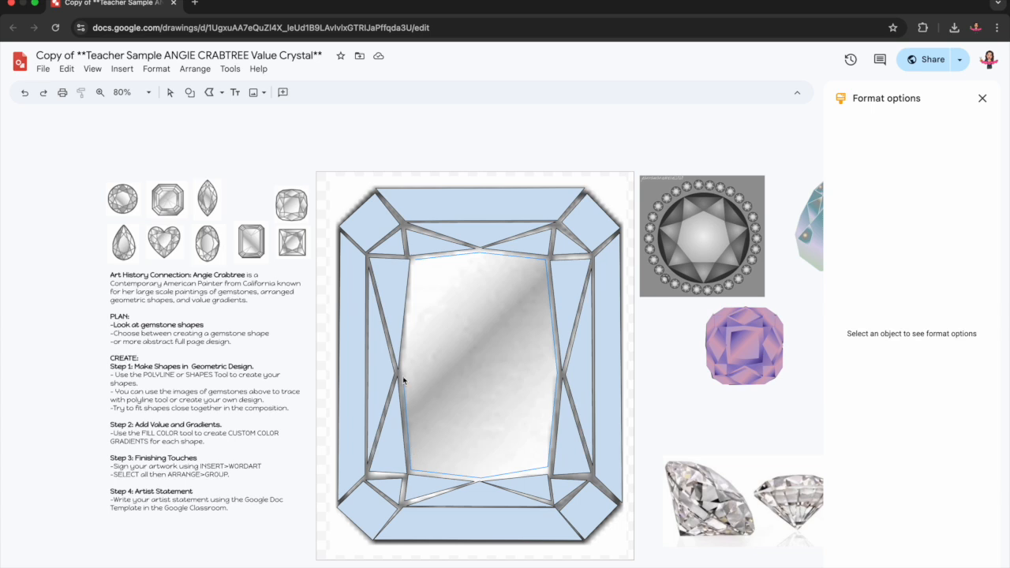
click(416, 261)
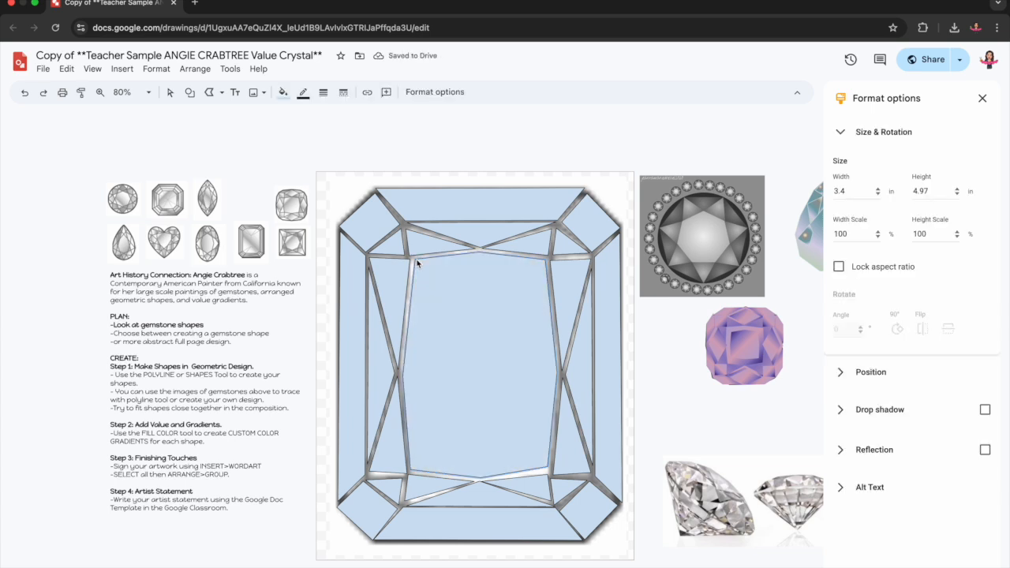
click(375, 188)
click(336, 225)
click(336, 507)
click(373, 546)
click(588, 543)
click(624, 509)
click(590, 189)
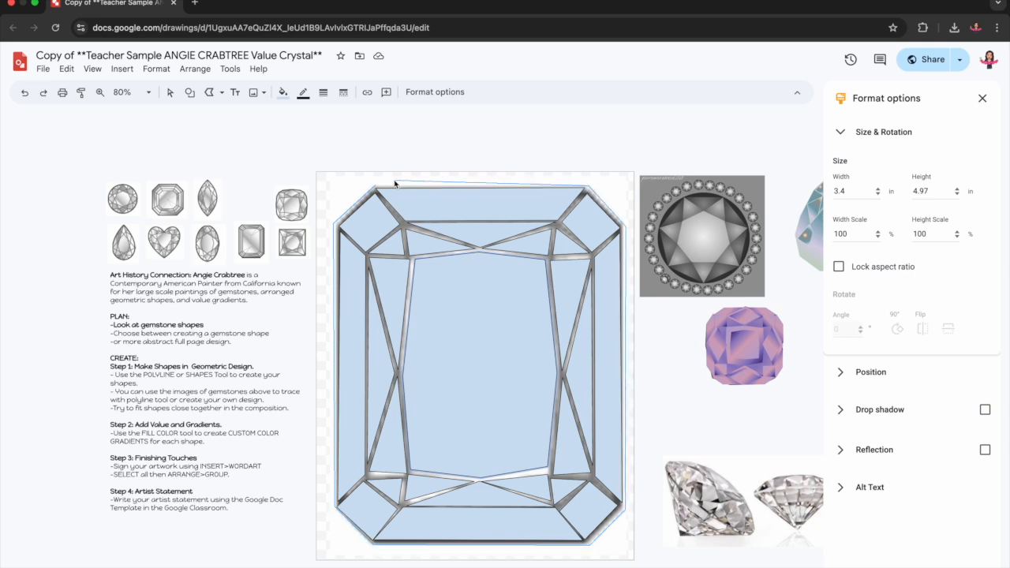
click(374, 188)
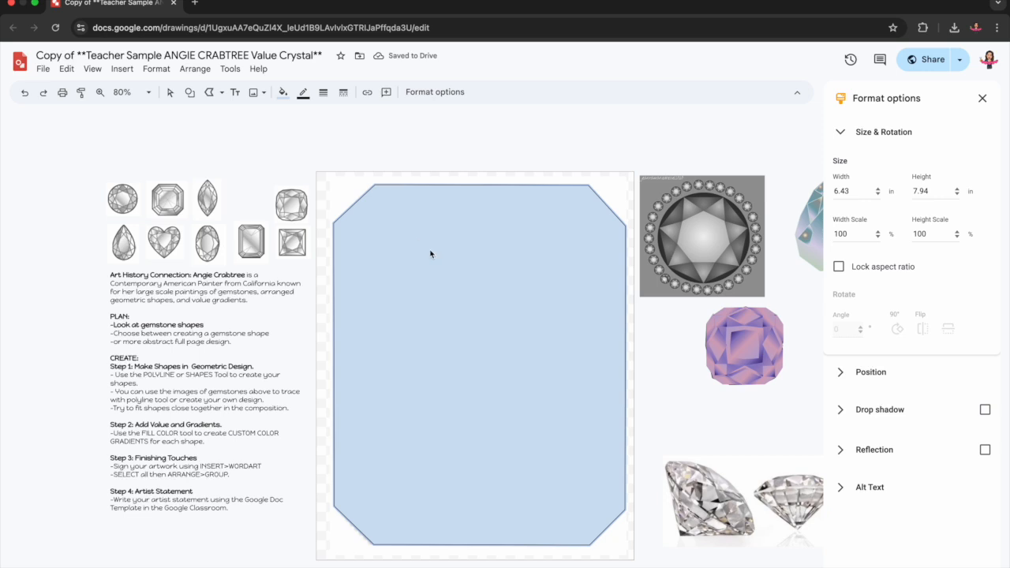
Step: Send the gem's full outer outline behind all the traced facets and deselect it
key(super+Down)
key(super+Down)
key(super+Down)
key(super+Down)
key(super+Down)
key(super+Down)
key(super+Down)
key(super+Down)
key(super+Down)
key(super+Down)
key(super+Down)
key(super+Down)
key(super+Down)
key(super+Down)
key(super+Down)
key(super+Down)
key(super+Down)
key(super+Down)
key(super+Down)
key(super+Down)
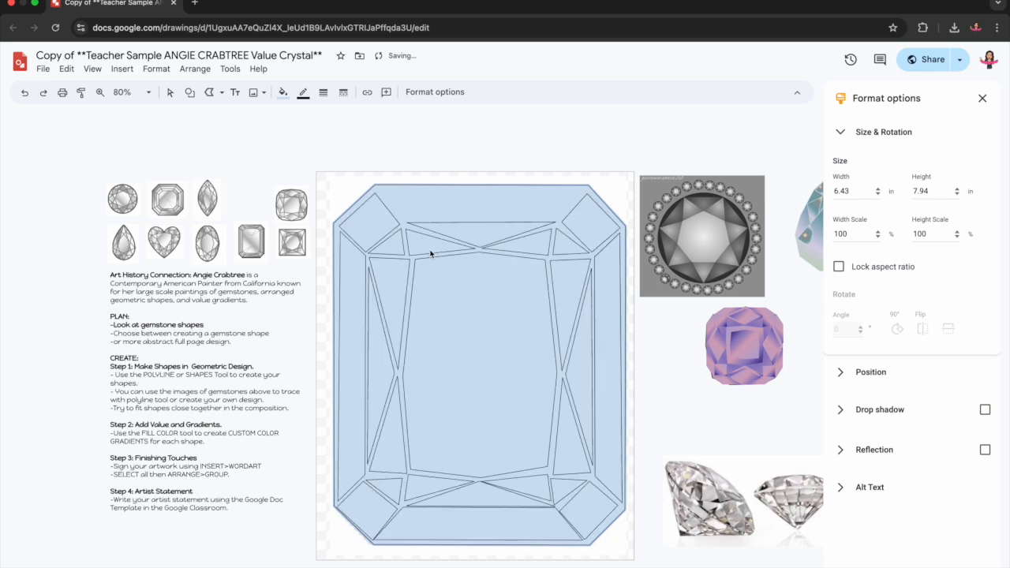
key(Escape)
key(Escape)
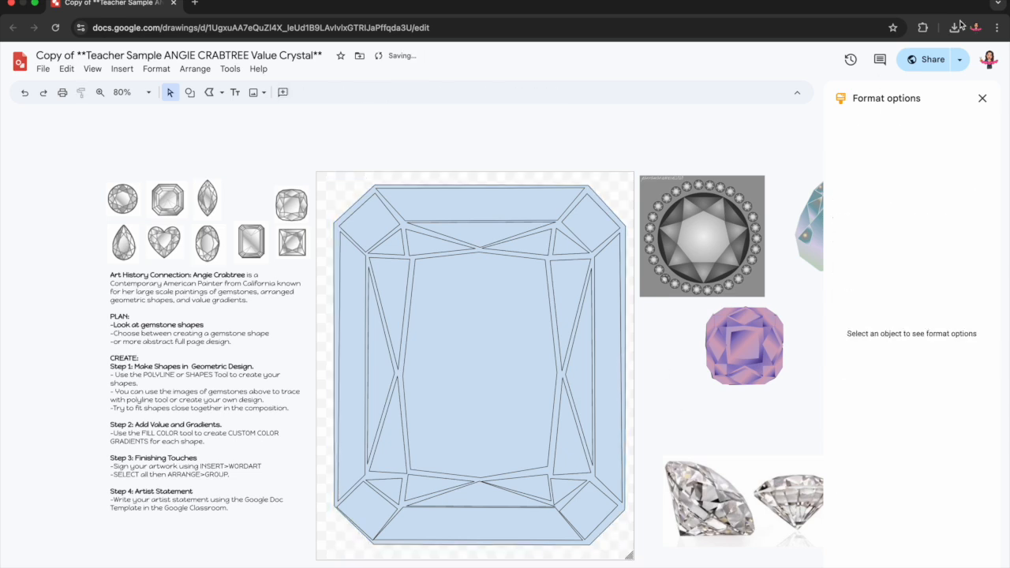
Step: Start a custom gradient fill for the large central facet, with radial type, and add four extra gradient stops
click(982, 98)
click(494, 339)
click(285, 93)
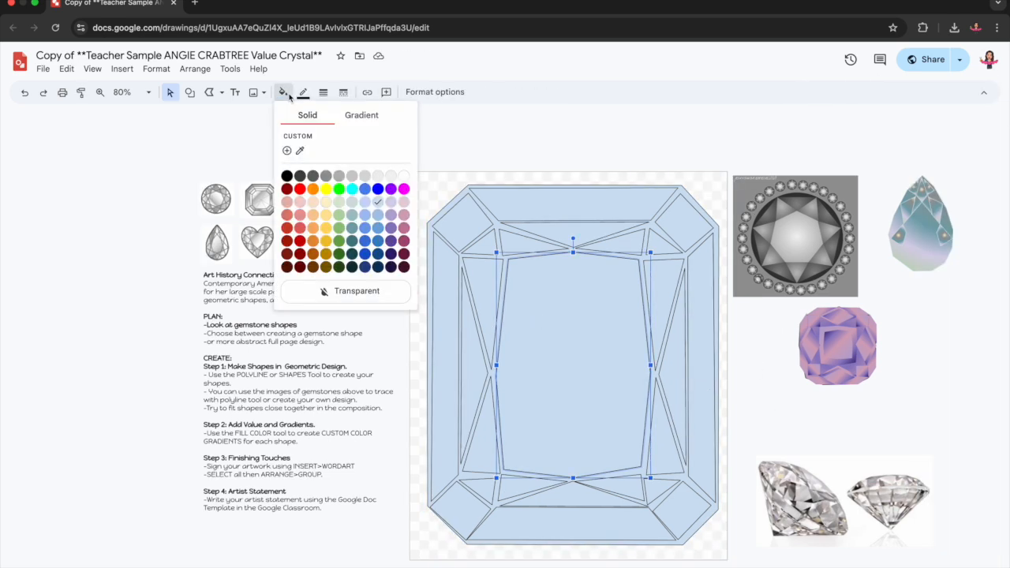
click(361, 115)
click(379, 163)
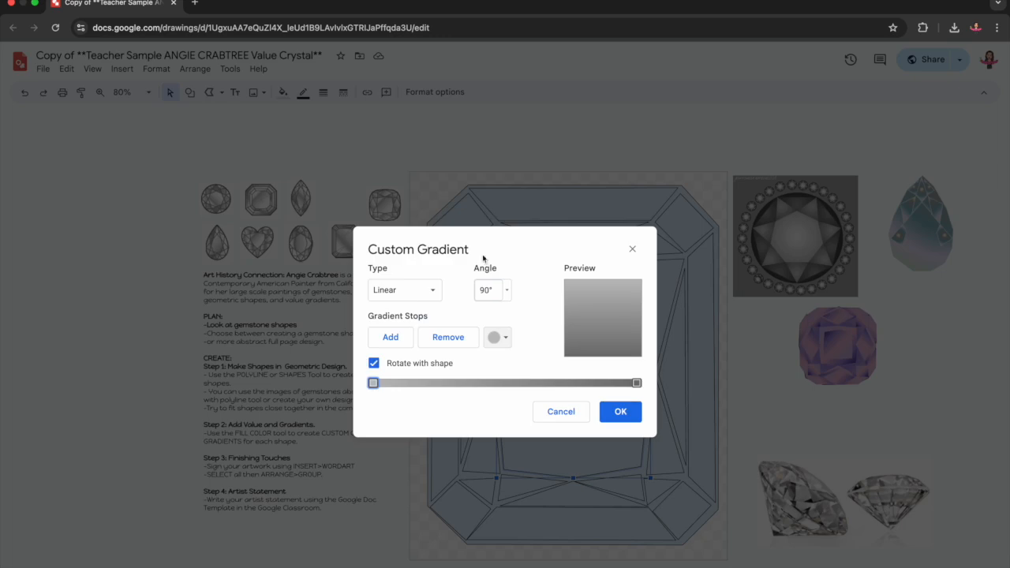
click(503, 336)
click(410, 290)
click(407, 334)
click(389, 339)
click(388, 343)
click(388, 344)
click(389, 344)
click(373, 383)
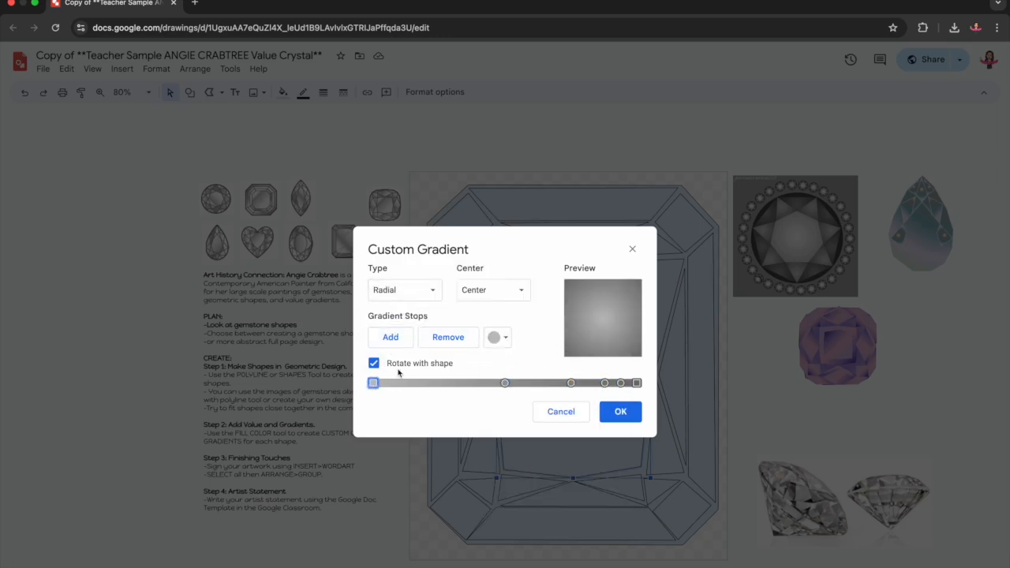
Step: Color the first three gradient stops, in order, pastel pink, pastel purple and pastel blue
click(497, 337)
click(613, 430)
click(505, 383)
click(497, 336)
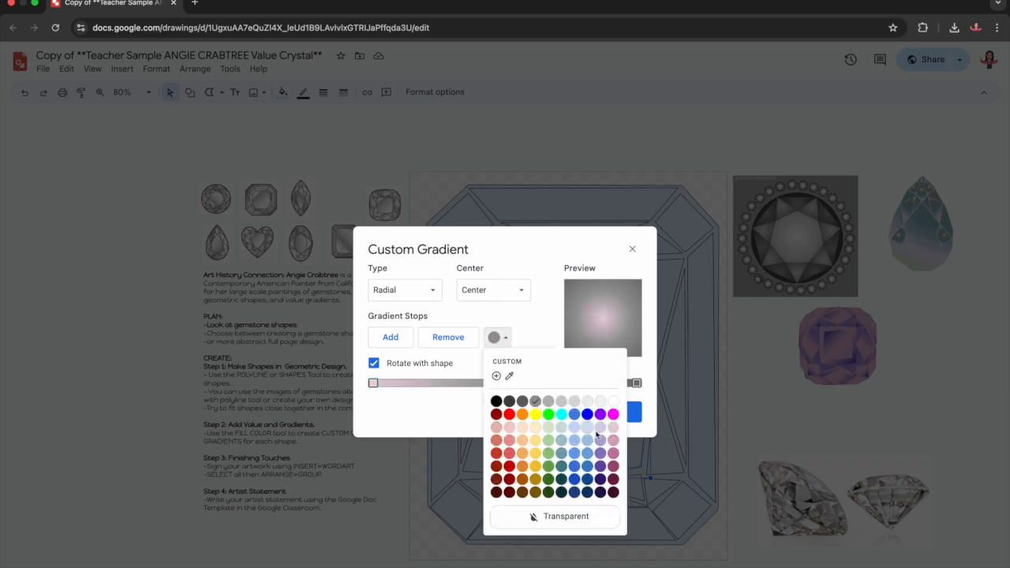
click(599, 429)
click(570, 382)
click(497, 337)
click(584, 420)
Step: Color the last three gradient stops, in order, pastel green, pastel cyan and pastel yellow
click(604, 383)
click(496, 336)
click(553, 436)
click(620, 383)
click(497, 336)
click(561, 427)
click(636, 382)
click(497, 337)
click(541, 427)
Step: Move the green stop ahead of the blue one, shift the cyan and purple stops toward the start, and apply the gradient
drag(604, 382, 532, 386)
drag(622, 382, 597, 383)
drag(504, 384, 460, 384)
click(626, 415)
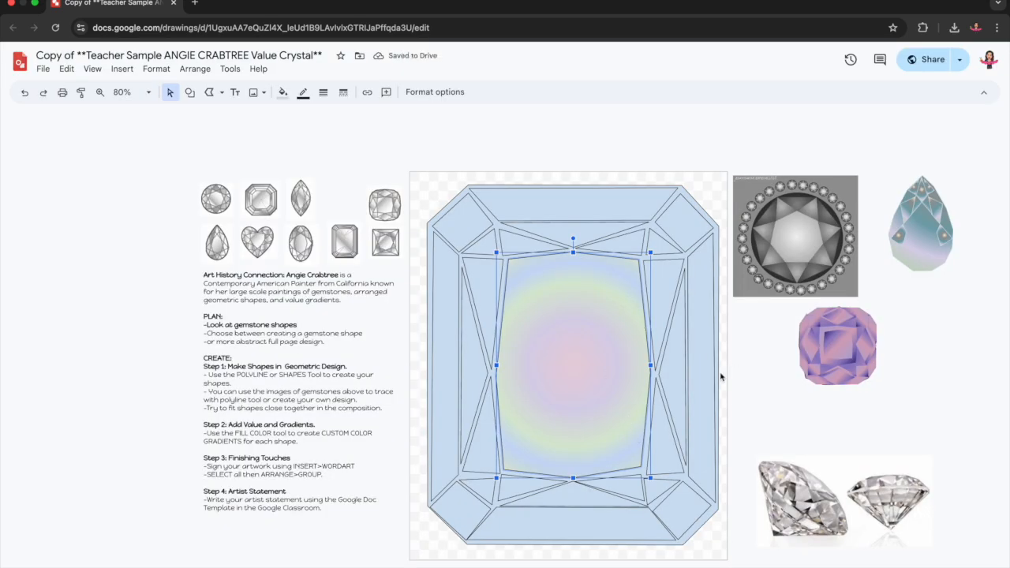
Step: Apply the saved pastel radial gradient to the gem's outer outline shape and all remaining facets
click(717, 548)
click(713, 541)
click(283, 91)
click(361, 115)
click(380, 164)
click(551, 156)
drag(712, 168, 417, 566)
click(282, 92)
click(307, 116)
Step: Thicken the outlines of all gem shapes and color them light cyan
click(323, 91)
click(340, 172)
click(282, 91)
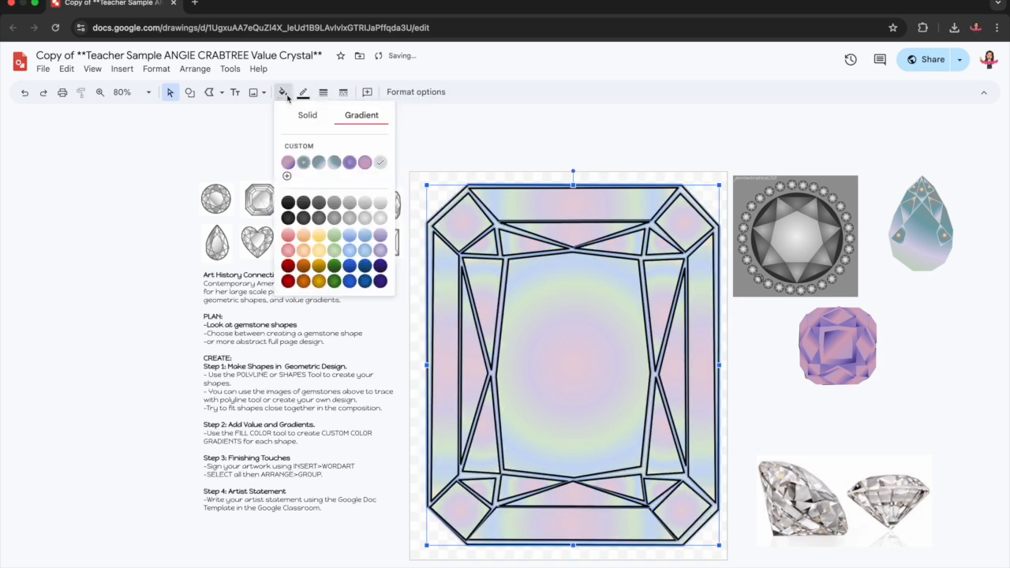
click(308, 118)
click(302, 92)
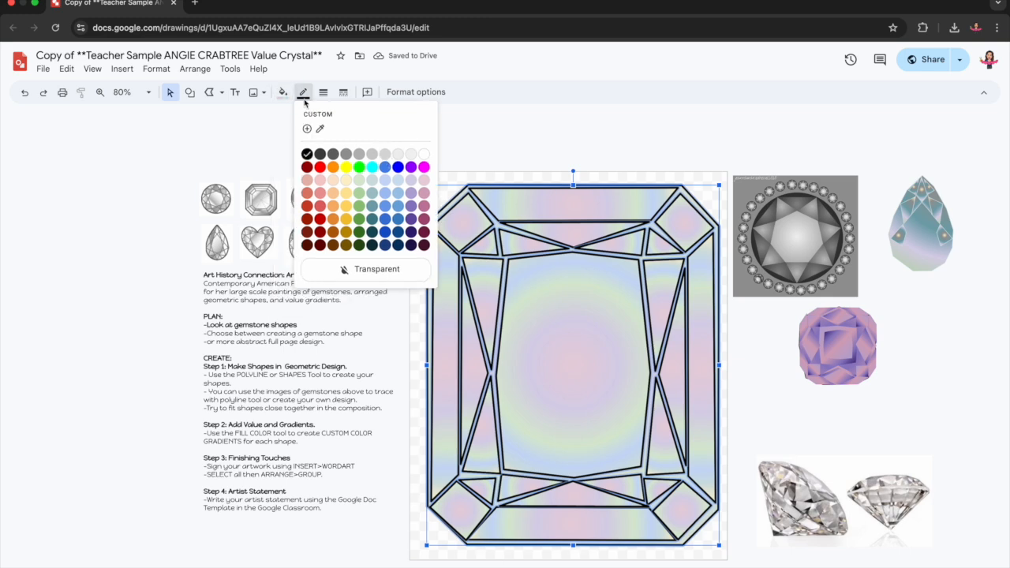
click(376, 184)
click(492, 159)
Step: Select all gem shapes, make their outlines white and give them a medium line weight after trying thinner and thicker ones
mouse_move(711, 151)
mouse_down()
mouse_move(462, 529)
mouse_move(424, 555)
mouse_up()
click(302, 92)
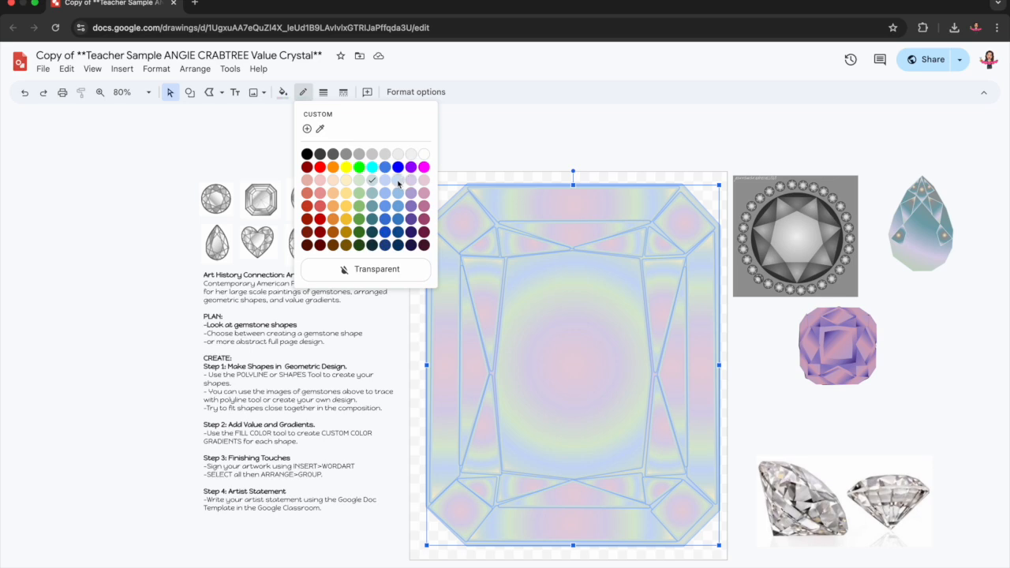
click(400, 181)
click(320, 97)
click(337, 120)
click(323, 92)
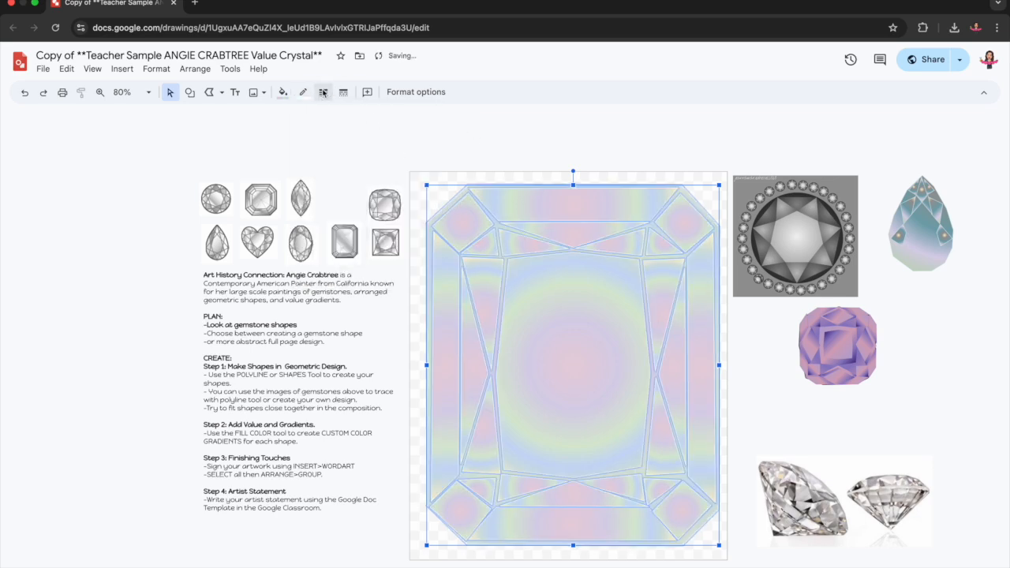
click(344, 243)
click(323, 92)
click(345, 153)
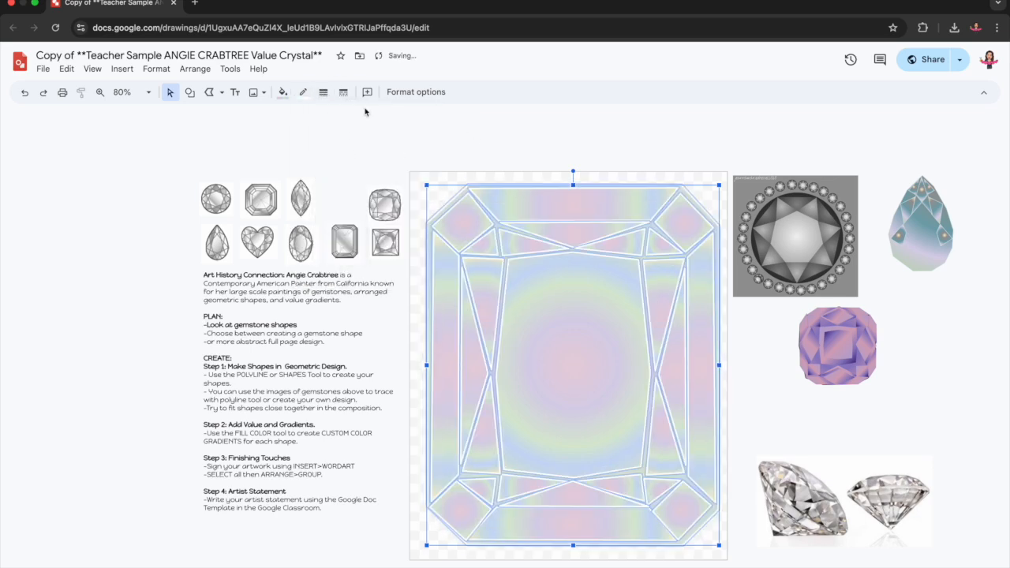
click(548, 165)
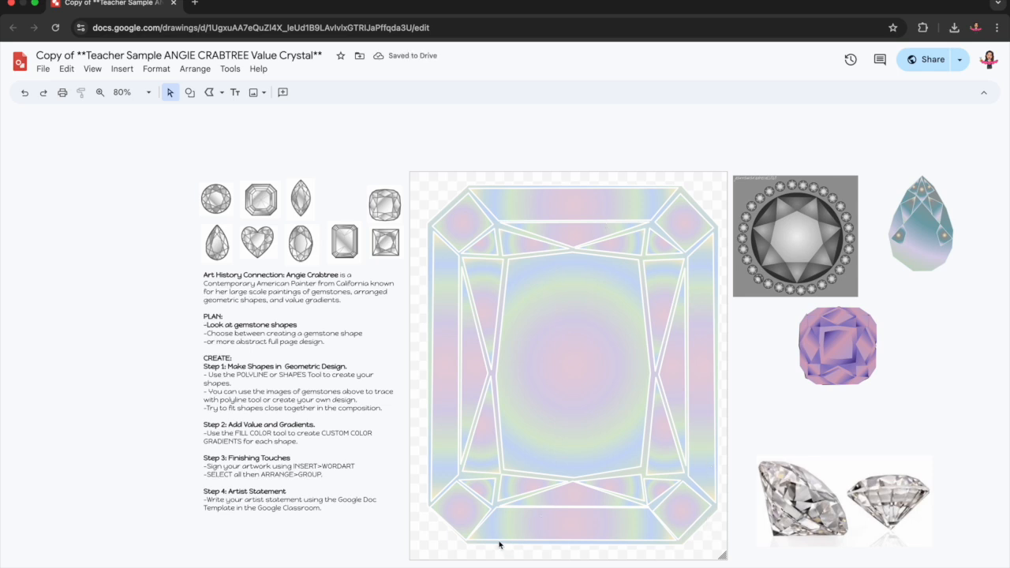
Step: Inspect the gem's outer facets, and examine the purple sample gem's facets and gradients up close
click(451, 202)
double_click(427, 477)
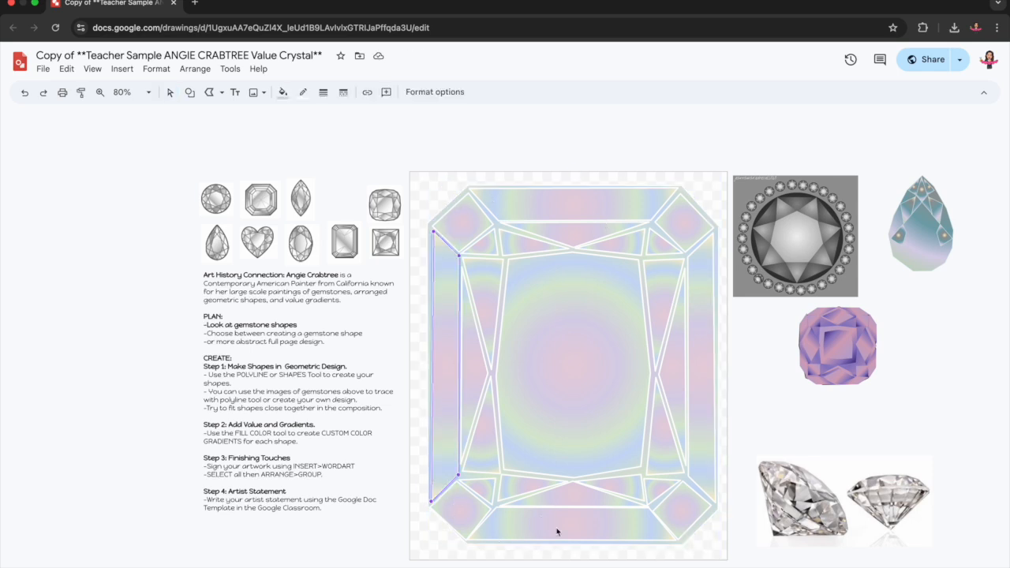
click(721, 541)
click(598, 133)
drag(722, 558, 723, 559)
ctrl+scroll(808, 379, up, 15)
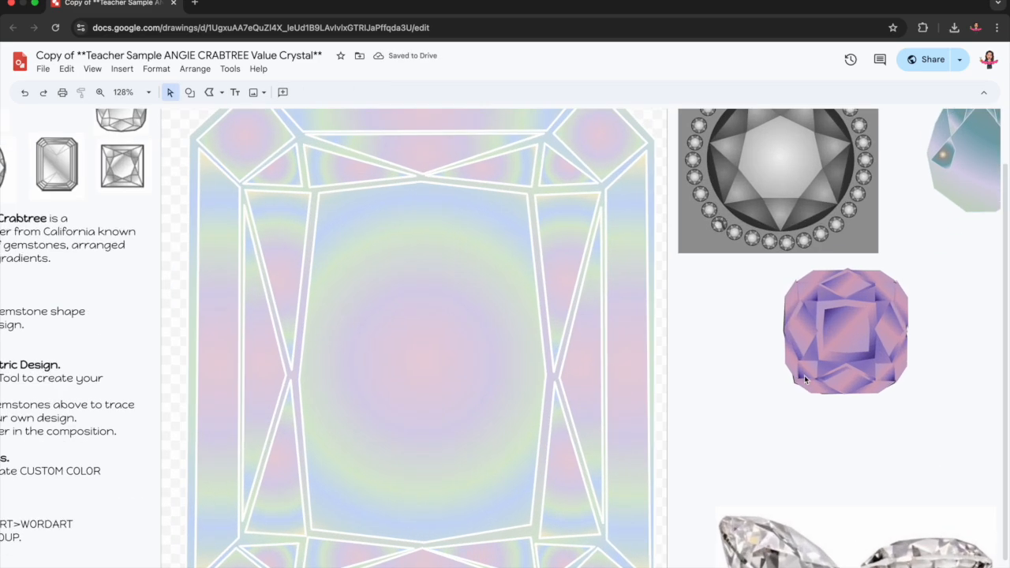
ctrl+scroll(804, 379, down, 10)
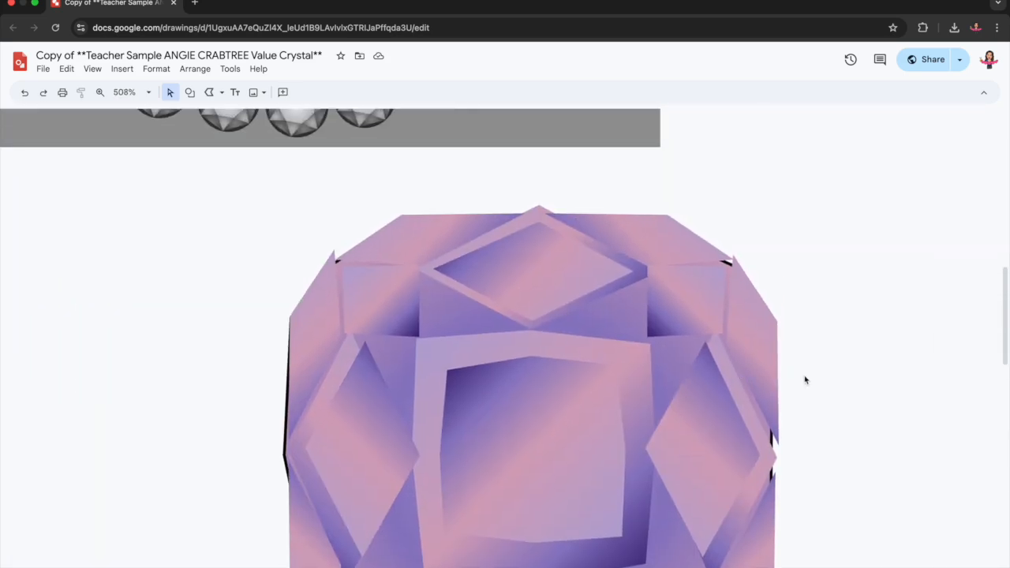
ctrl+scroll(805, 379, down, 6)
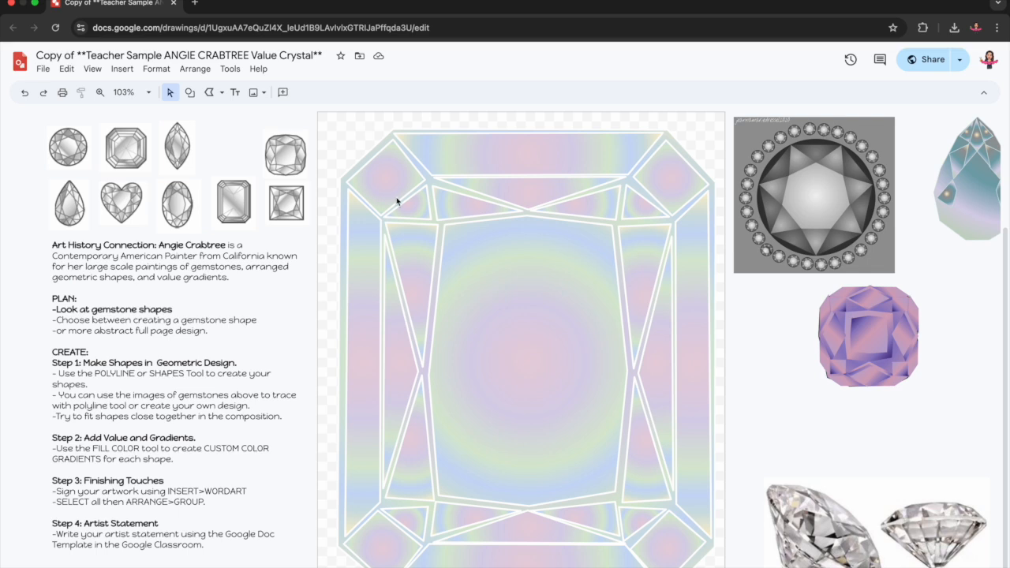
Step: Insert WordArt that signs the drawing with the artist's full name and 2025
click(123, 69)
click(142, 202)
text(Jean)
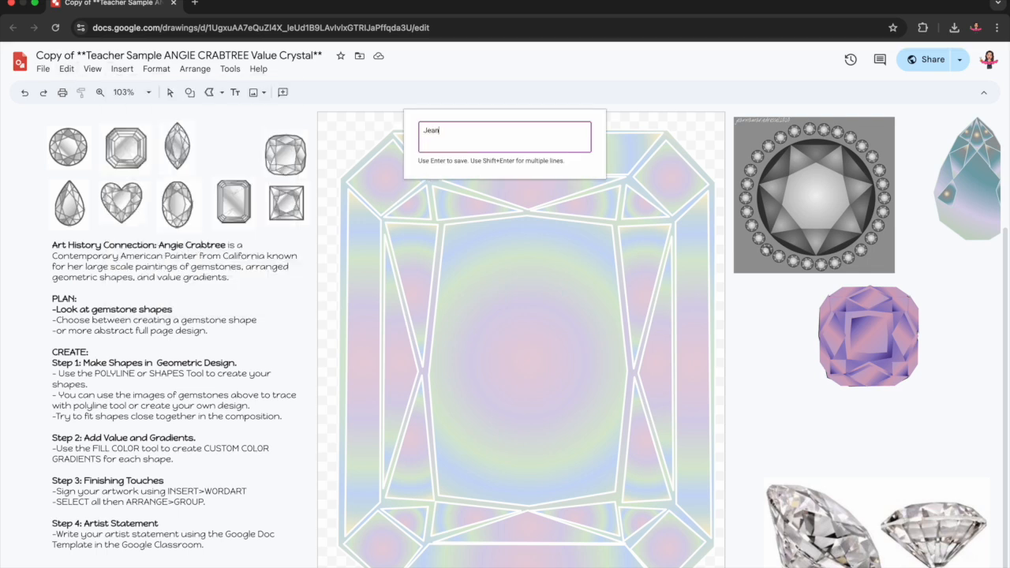
text(na Dressel 2025)
key(Return)
Step: Fill the WordArt signature with pale cyan and give its letters a green outline
click(283, 93)
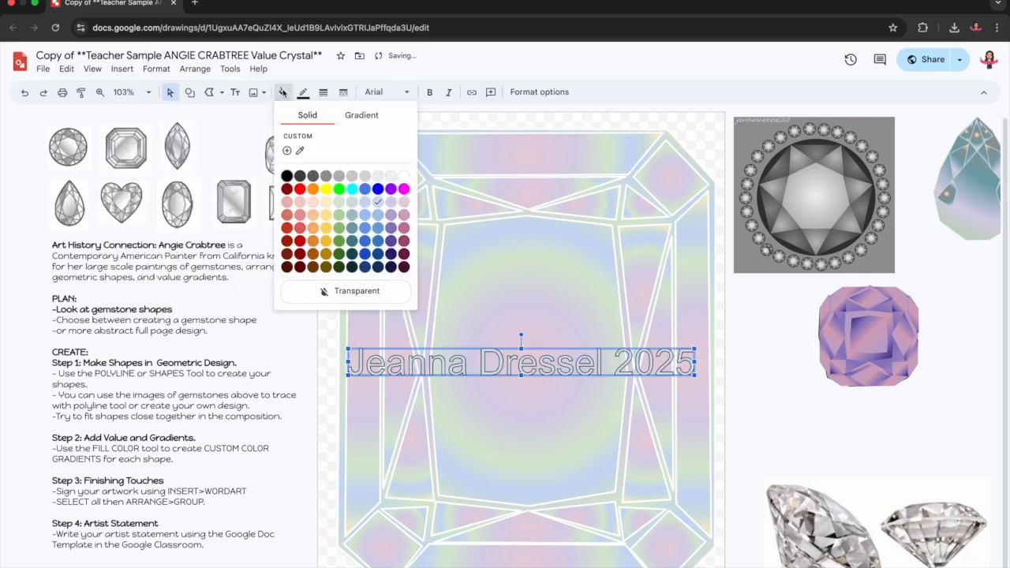
click(349, 206)
click(303, 92)
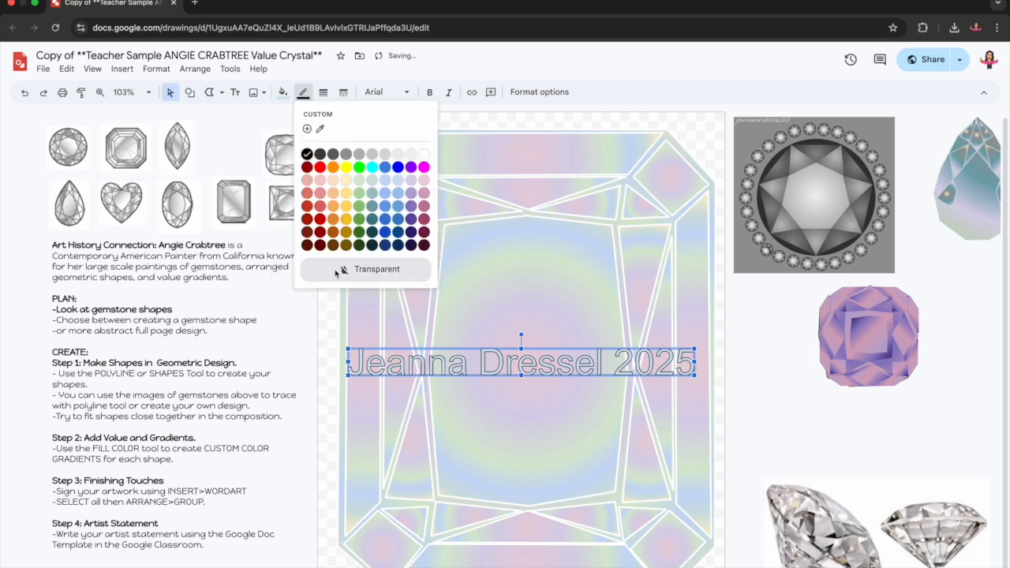
click(339, 269)
click(303, 92)
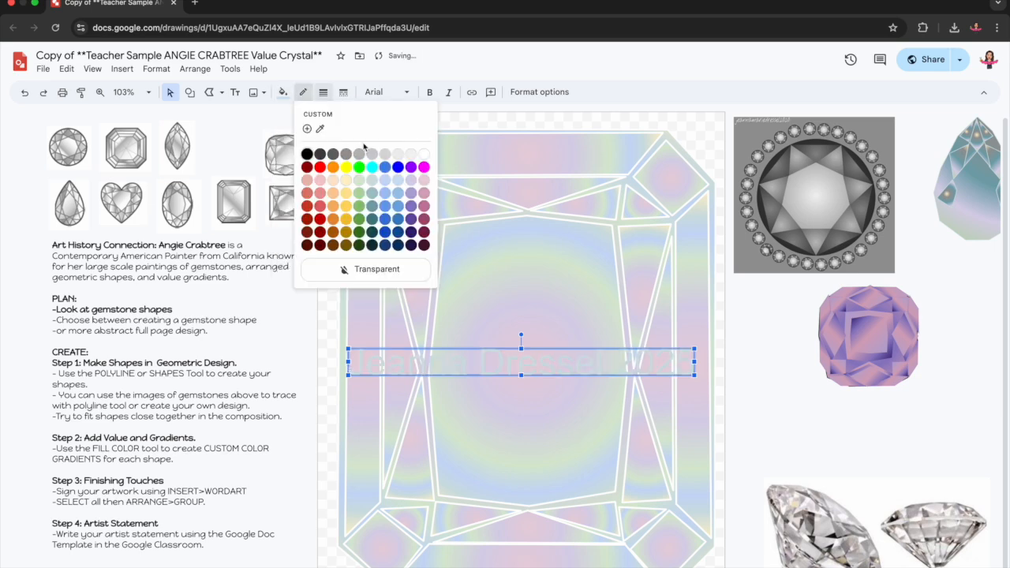
click(361, 223)
Step: Shrink the signature, place it in the page's upper-left corner above the gem, and set its font to Urbanist
drag(520, 376, 384, 121)
click(380, 94)
click(408, 167)
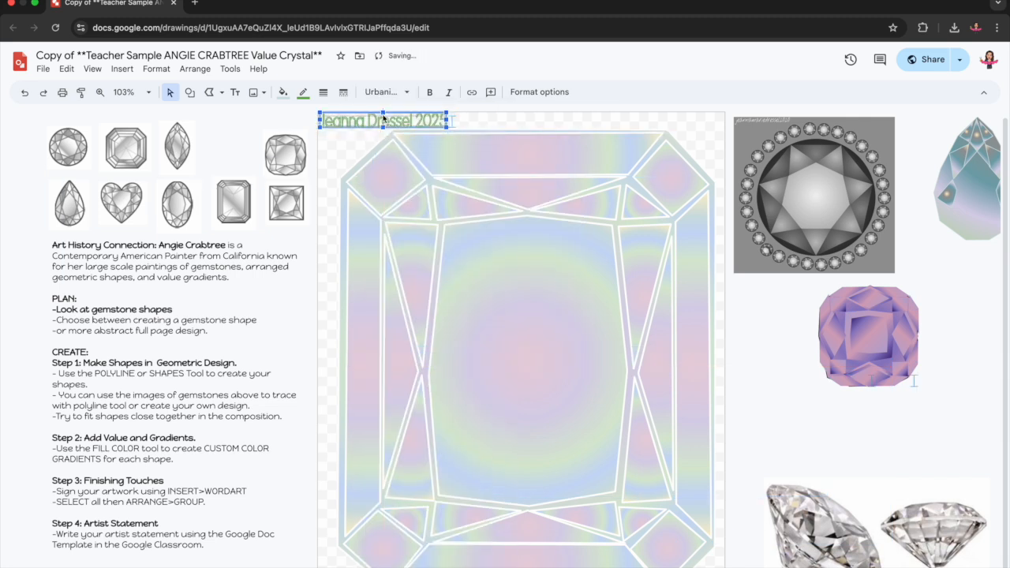
click(466, 124)
Step: Download a copy of the finished, signed crystal drawing
click(43, 70)
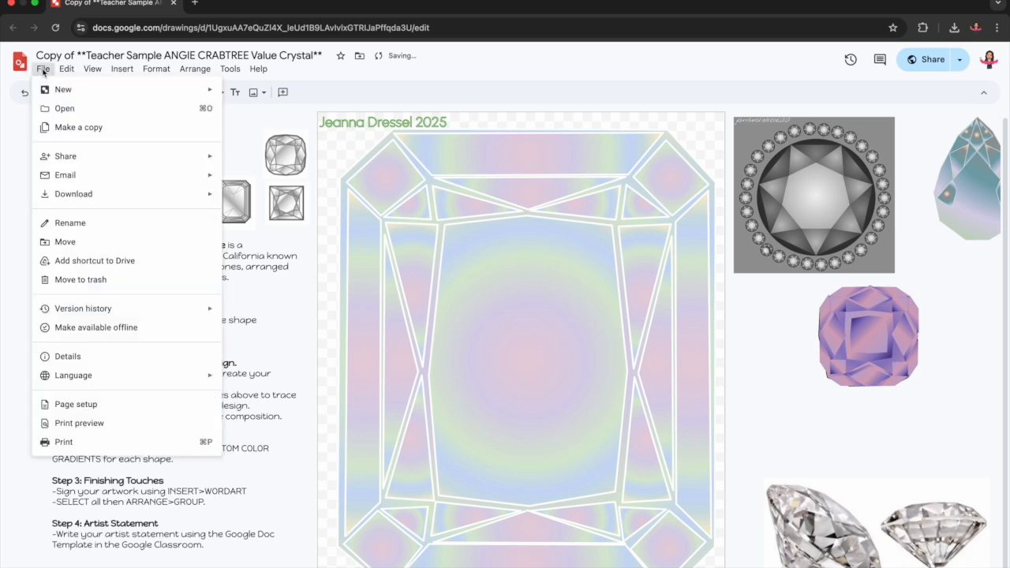
mouse_move(59, 194)
click(293, 235)
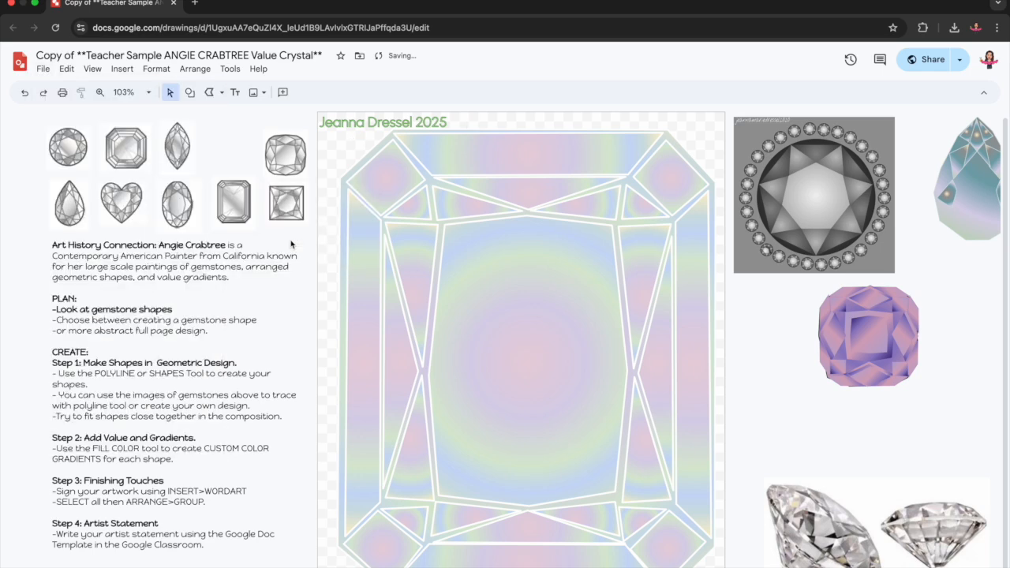